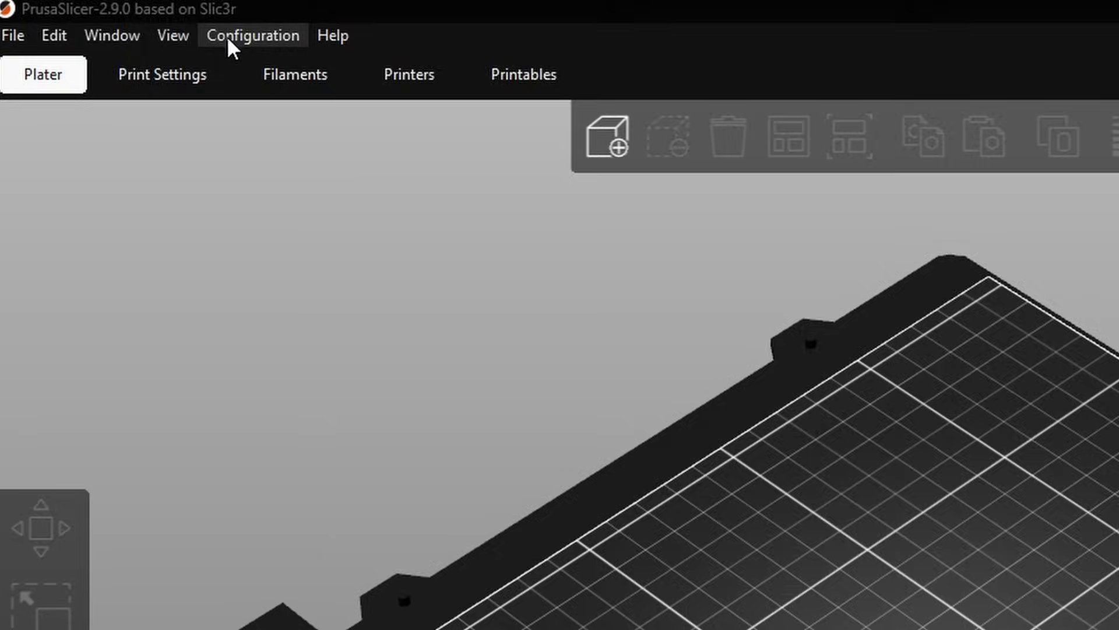
Step: Launch the Configuration Wizard and agree to install the Prusa Research 2.1.10 configuration update
left_click(232, 40)
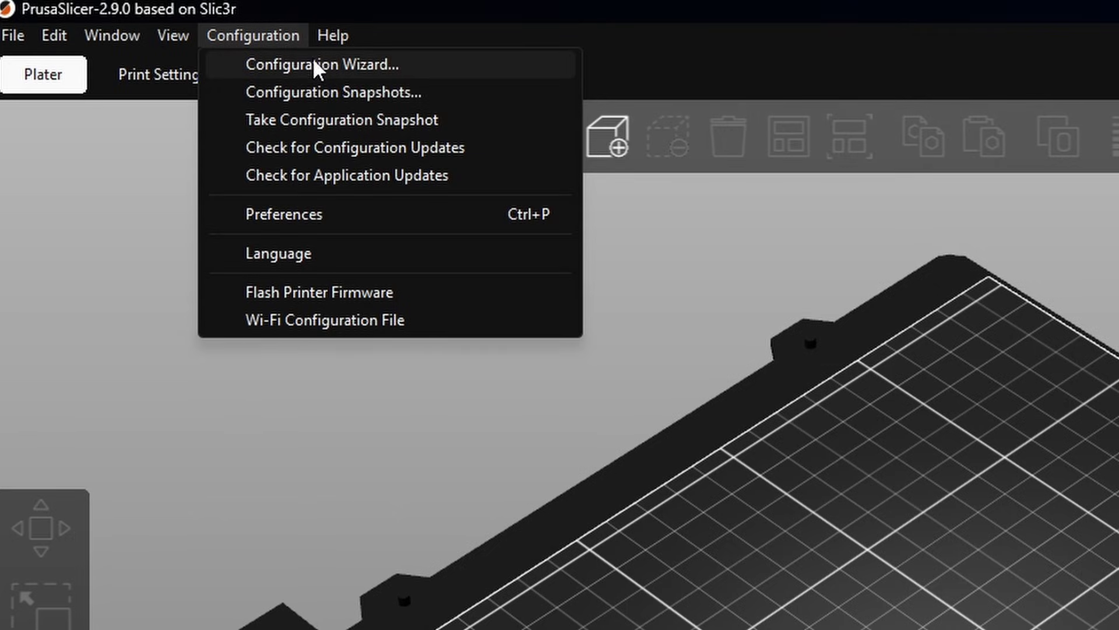
left_click(280, 65)
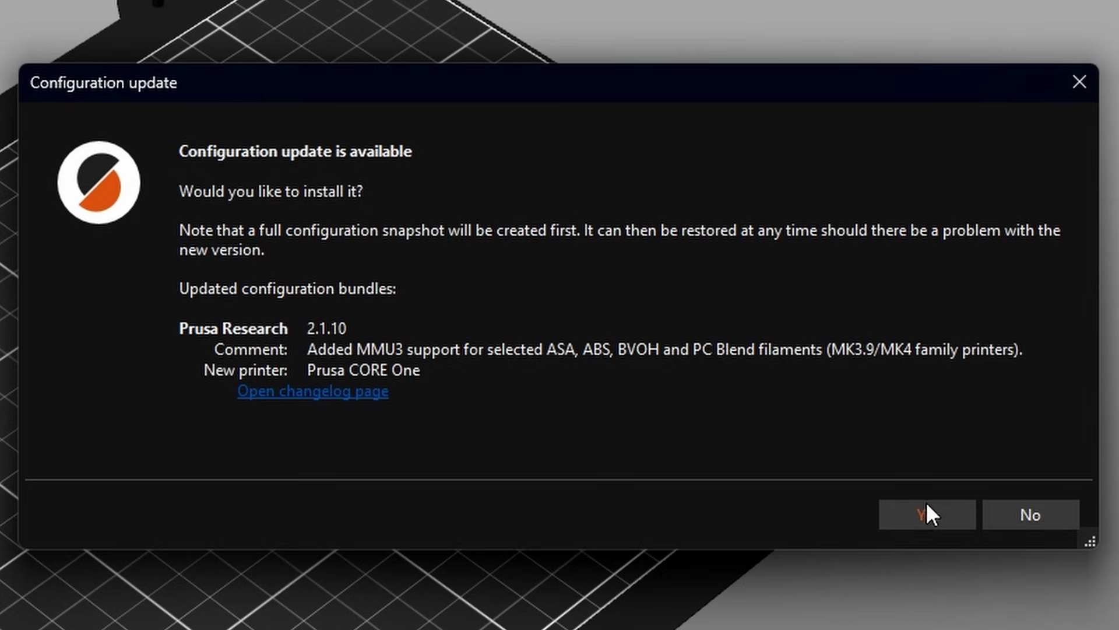
left_click(926, 514)
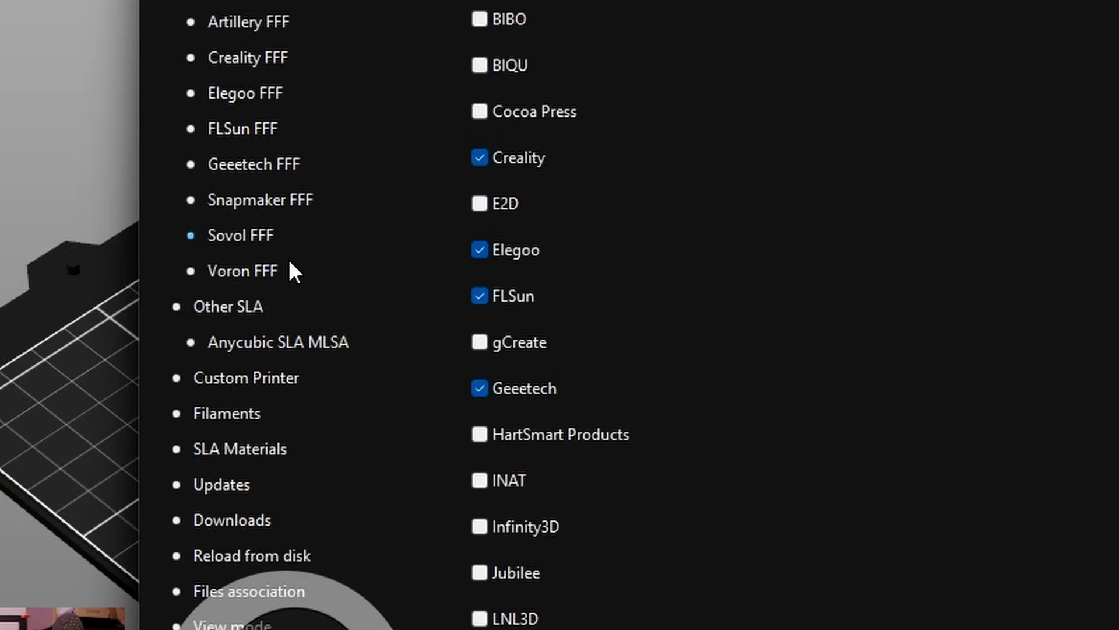
Step: Define a custom printer profile named "Easythreed K9" in the wizard's custom printer setup
left_click(254, 377)
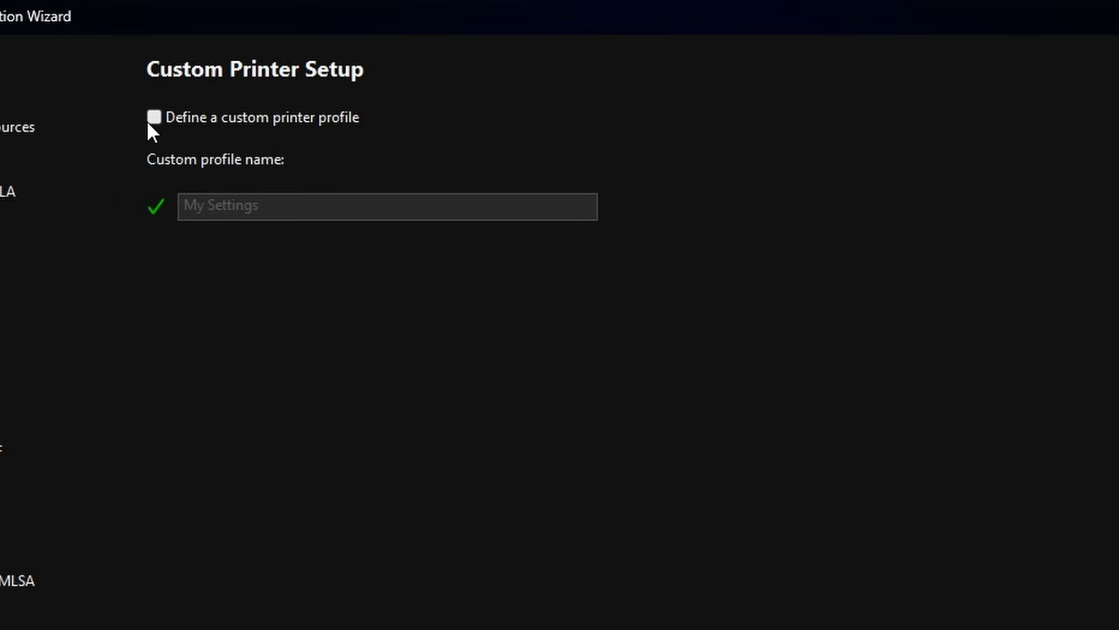
left_click(155, 118)
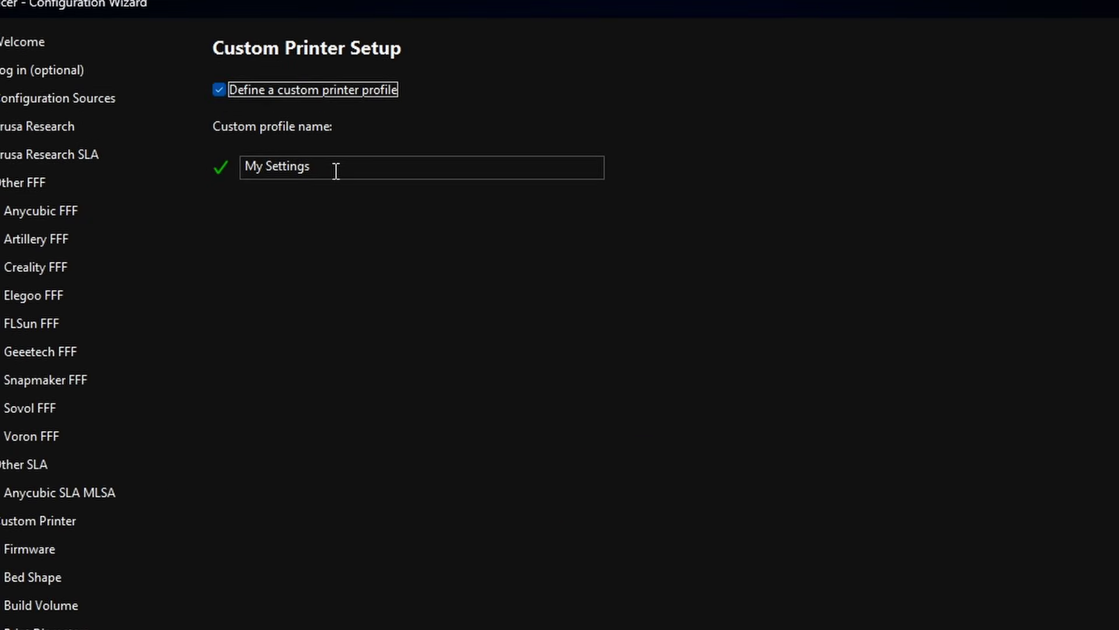
left_click_drag(288, 209, 173, 205)
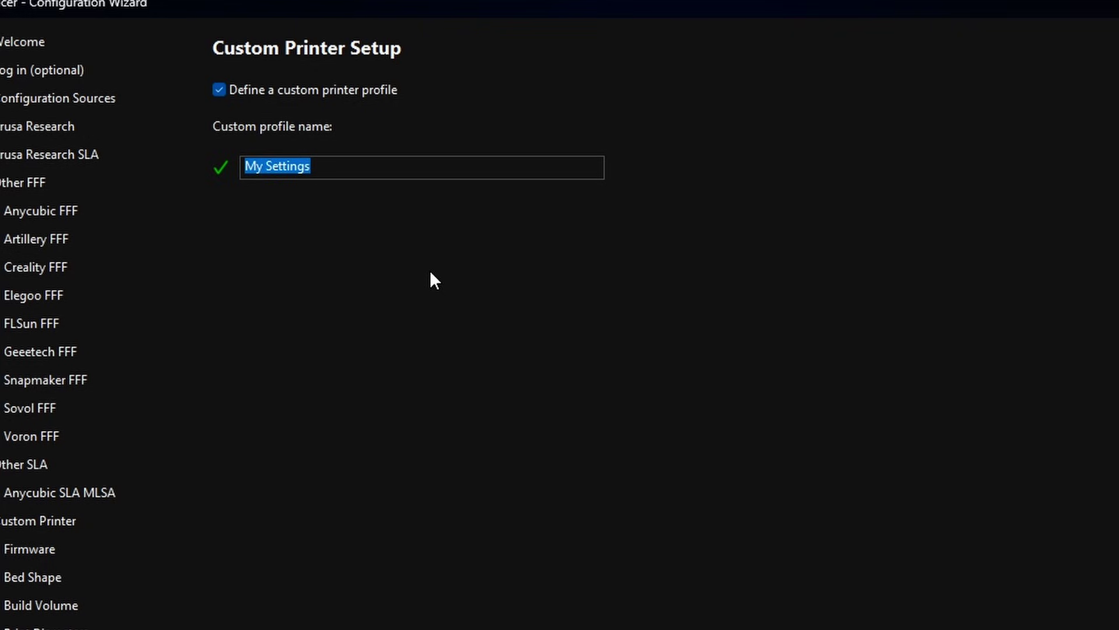
type("Eas")
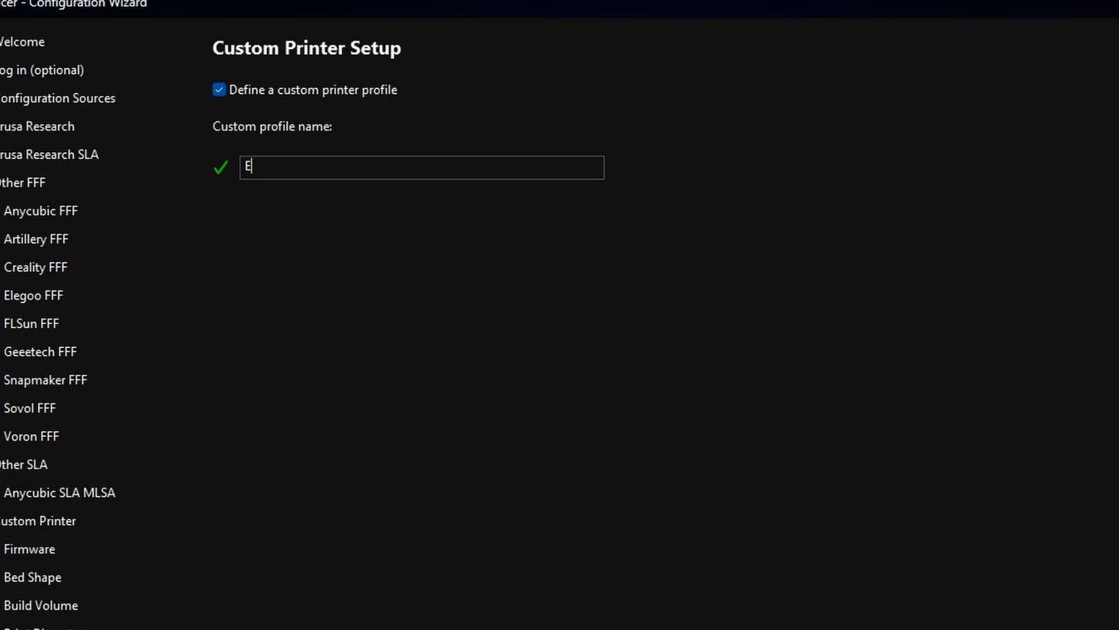
type("ythreed K9")
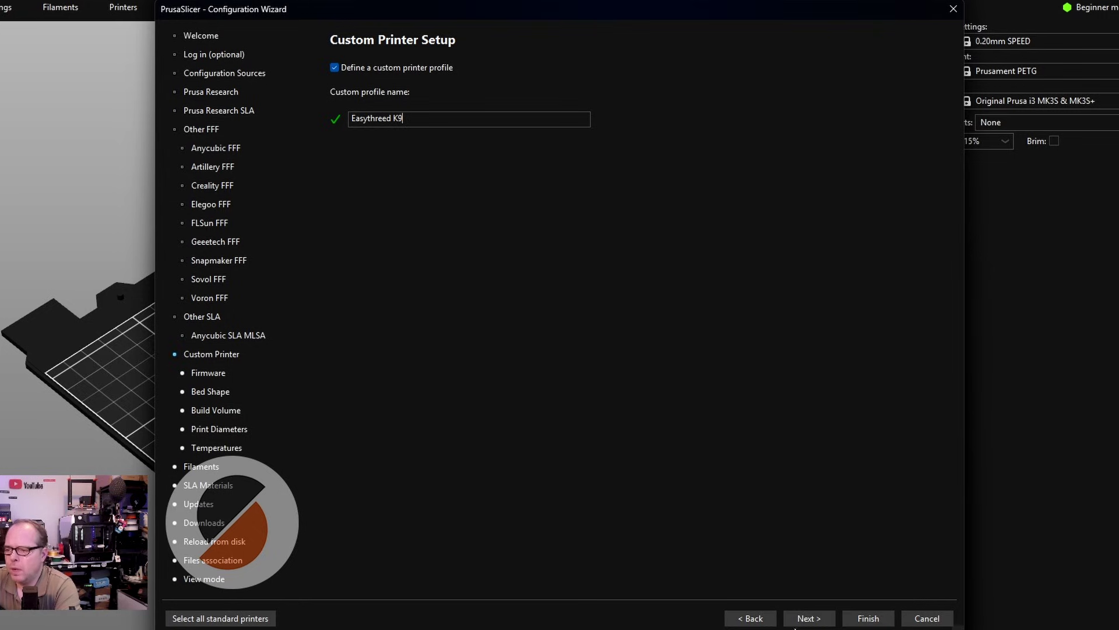
left_click(808, 619)
Step: Set the custom printer's firmware type to Marlin 2 and continue to the bed shape settings
left_click(373, 141)
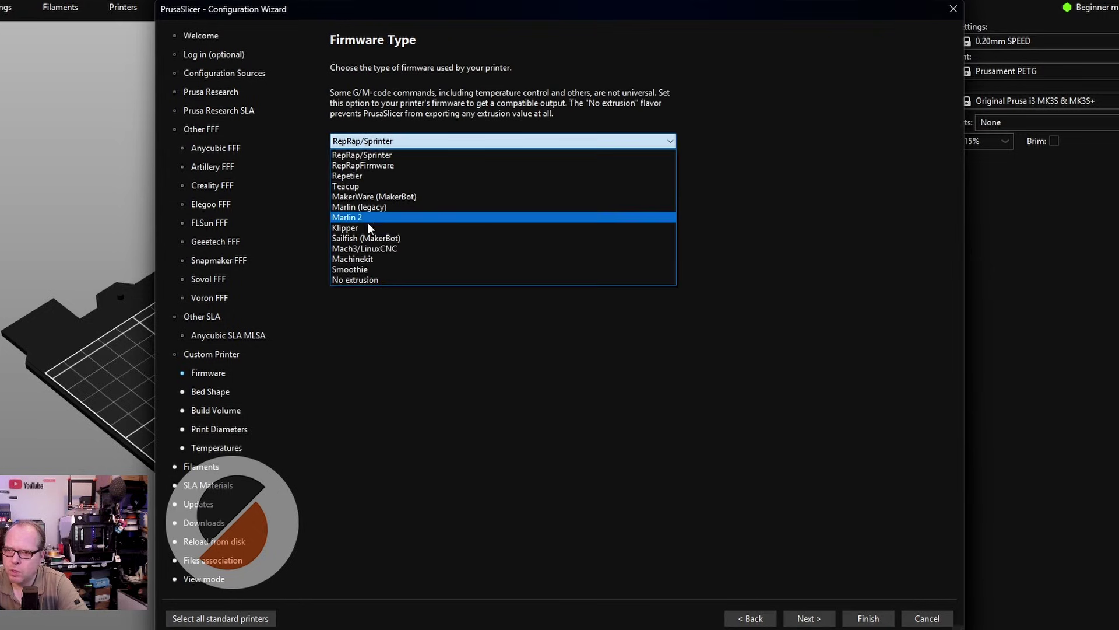
left_click(358, 217)
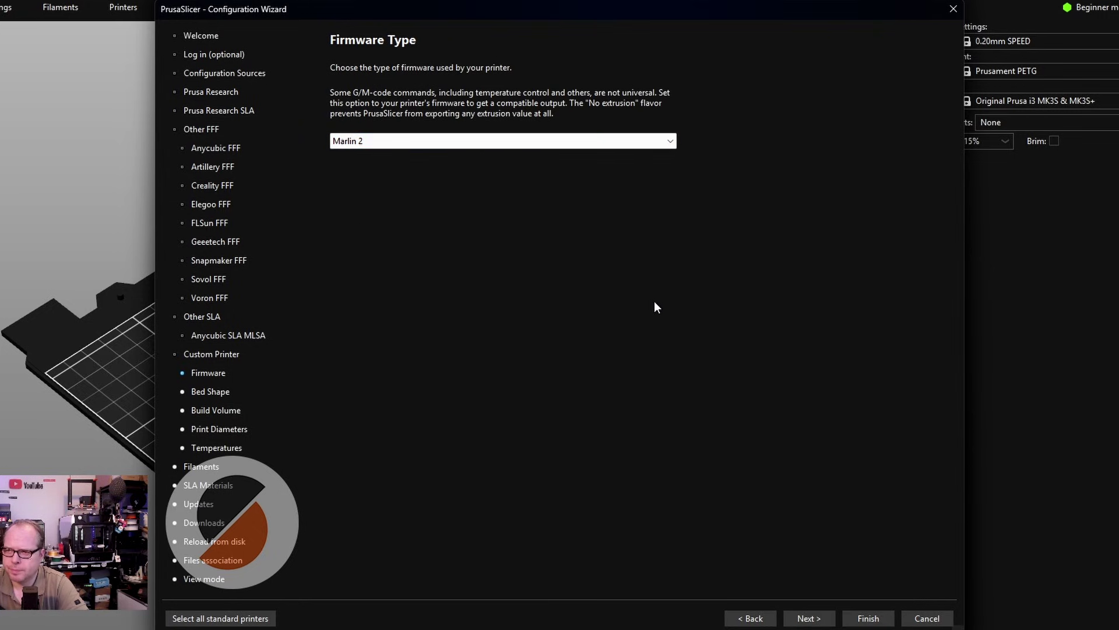
left_click(822, 609)
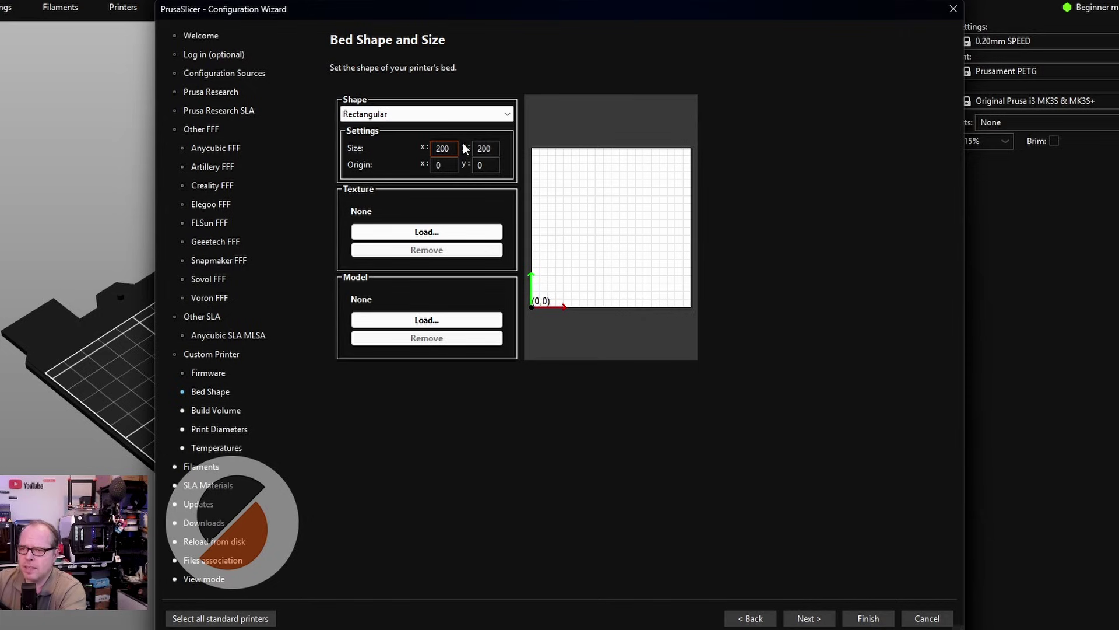
Step: Set the rectangular bed size to 120 by 120, keep the origin at 0, 0, and continue to the build volume
type("120")
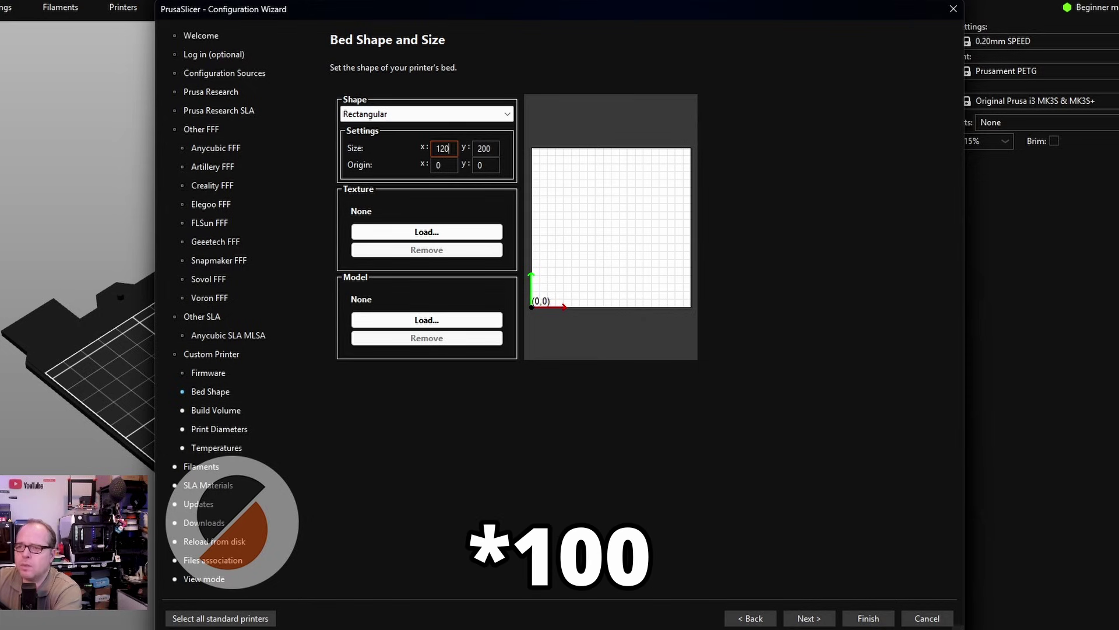
key("Tab")
type("120")
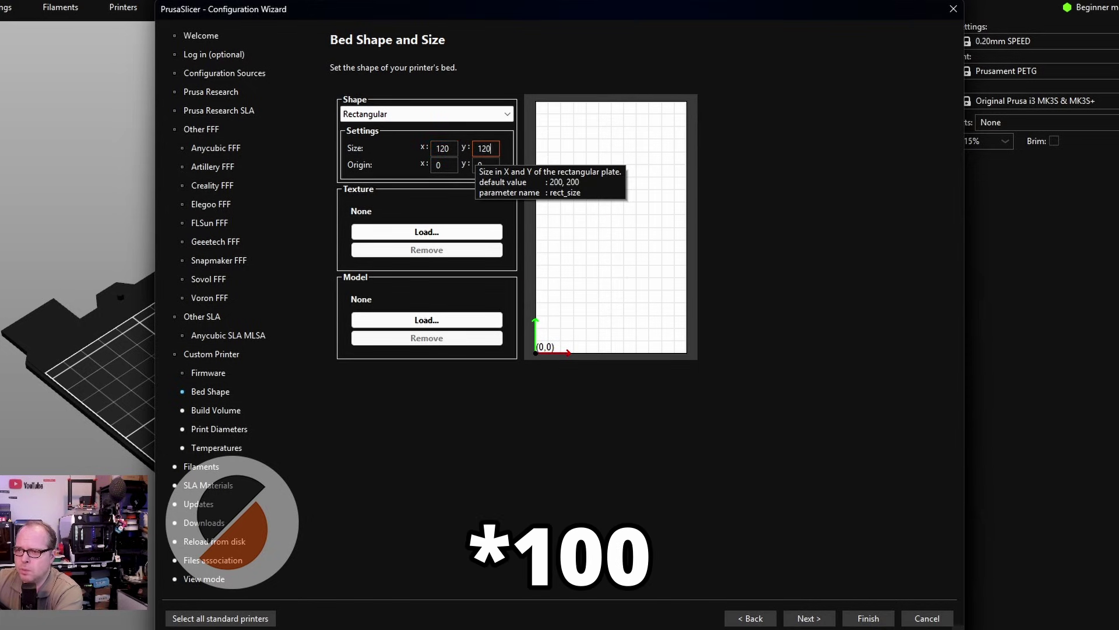
left_click(444, 166)
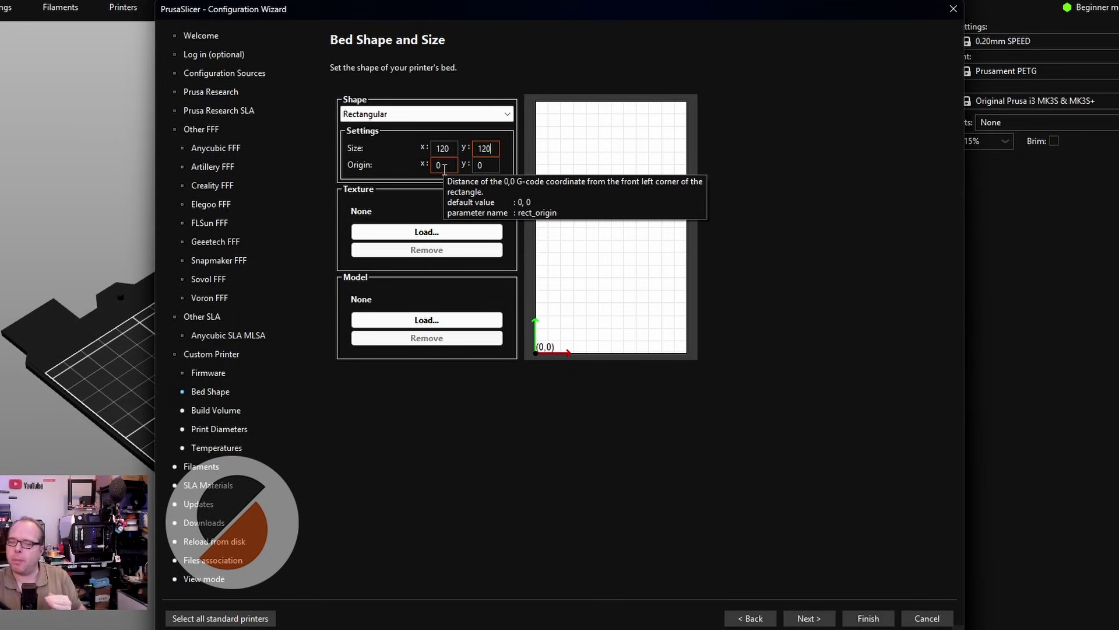
key("Tab")
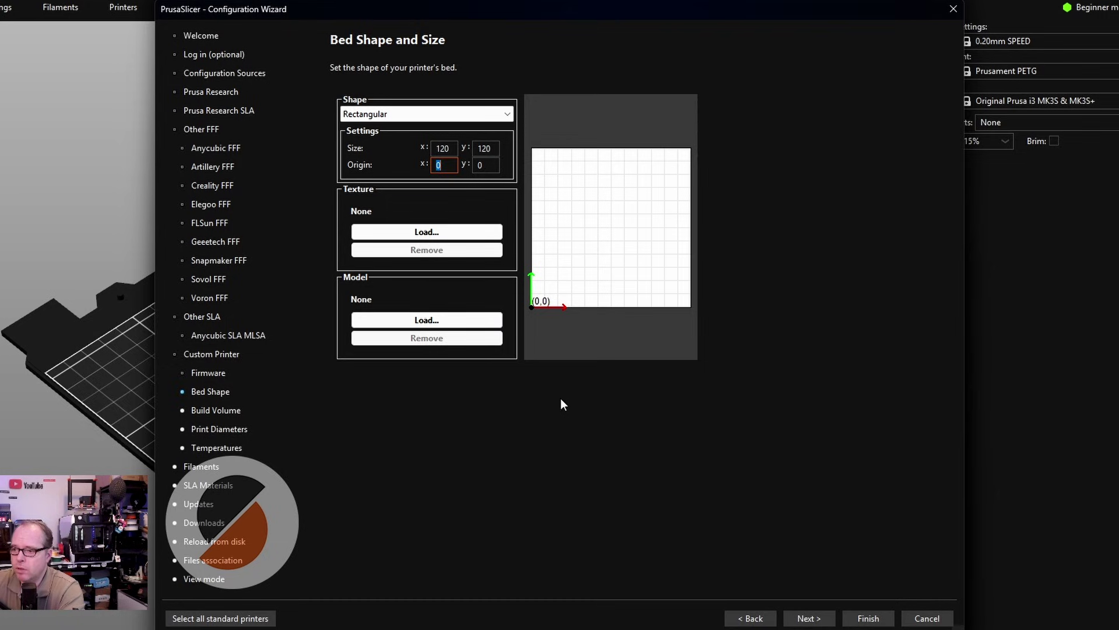
left_click(809, 619)
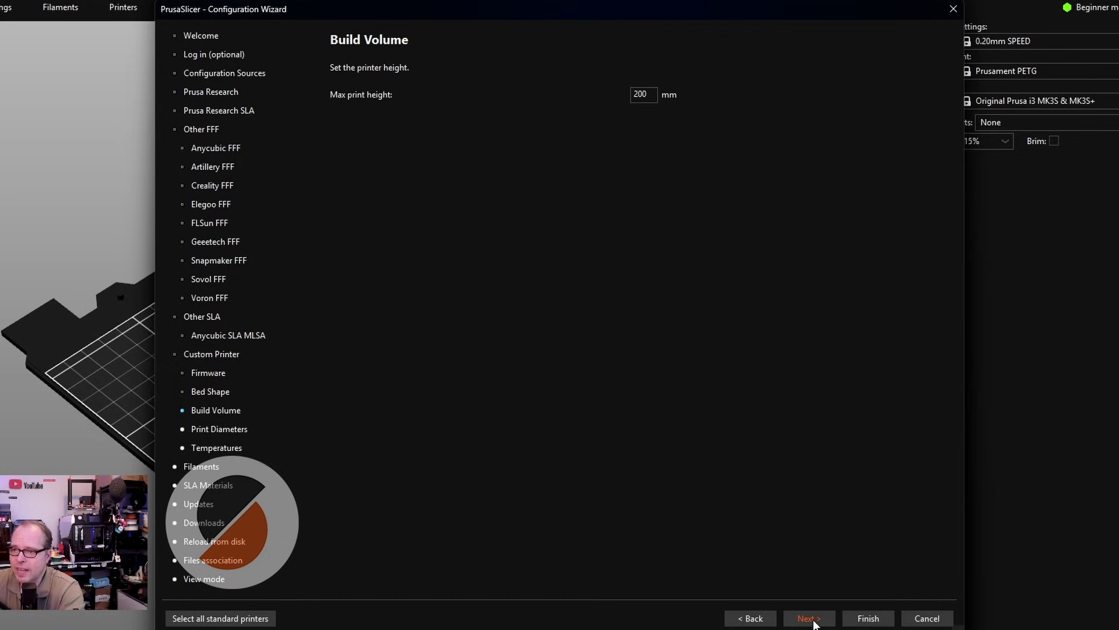
Step: Set the maximum print height to 100 mm and accept the 0.4 mm nozzle and 1.75 mm filament diameters
double_click(653, 94)
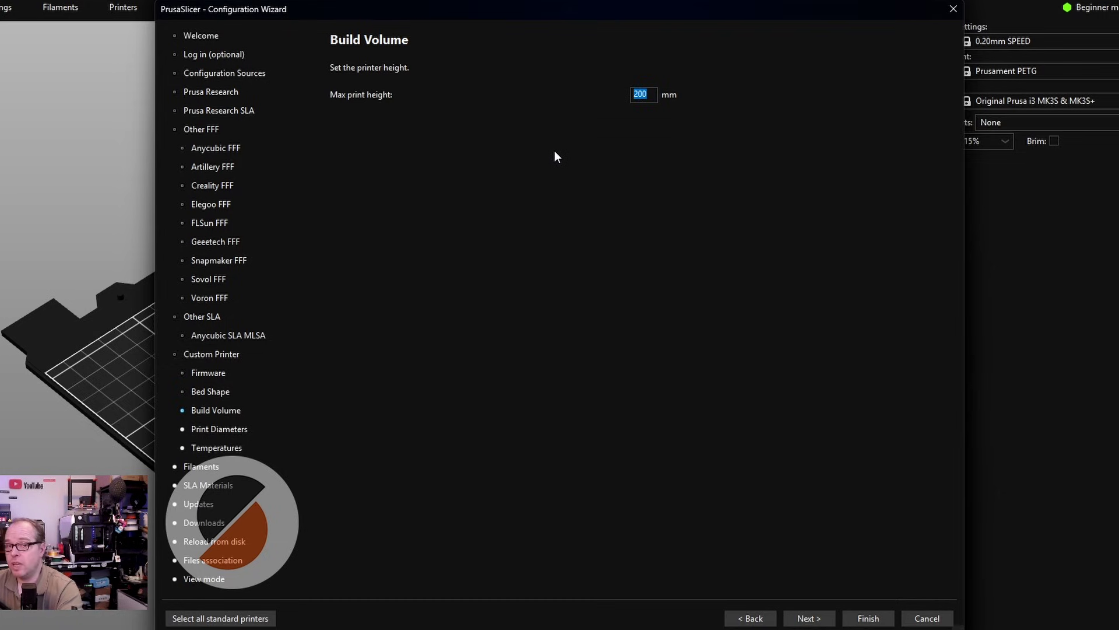
type("100")
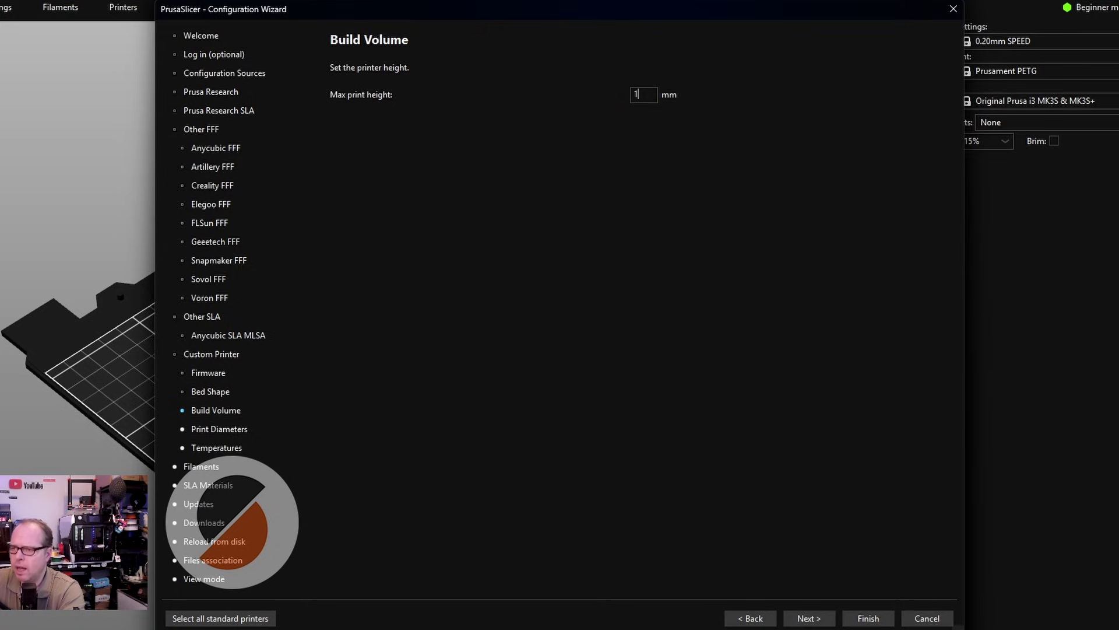
left_click(809, 618)
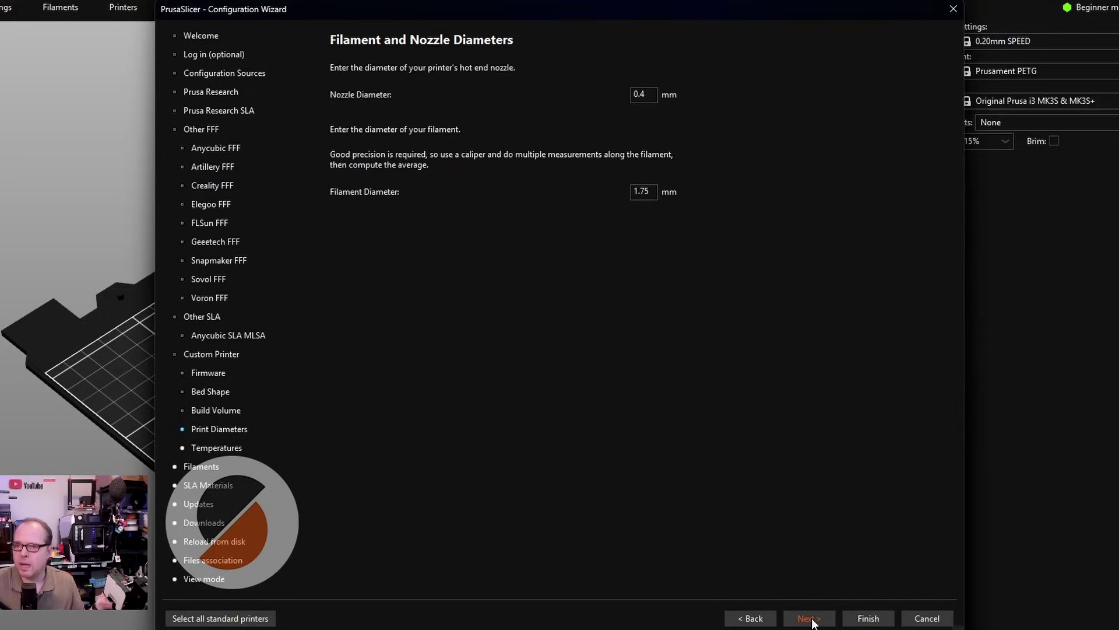
left_click(810, 619)
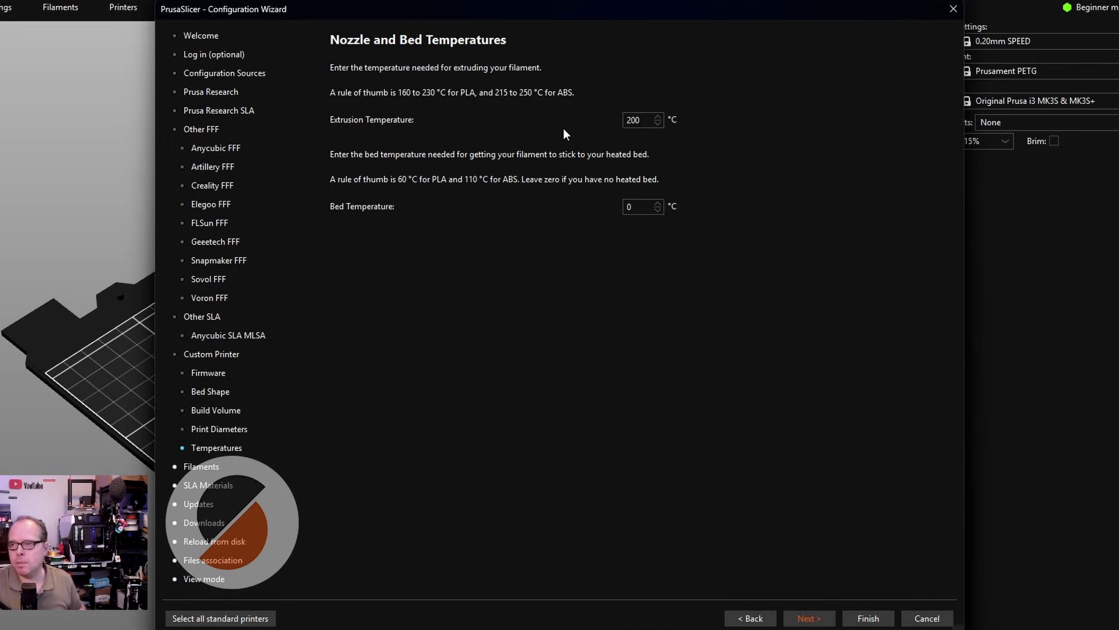
Step: Set the extrusion temperature to 210 °C, leave the bed temperature at 0 °C, and continue to the filament profiles
left_click(630, 121)
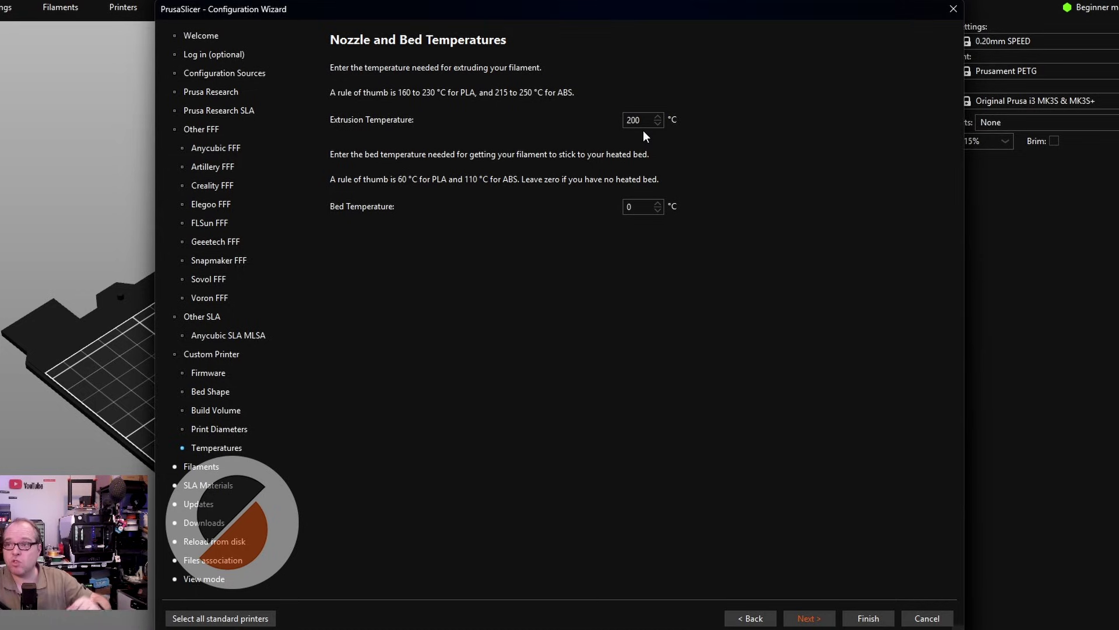
left_click(644, 122)
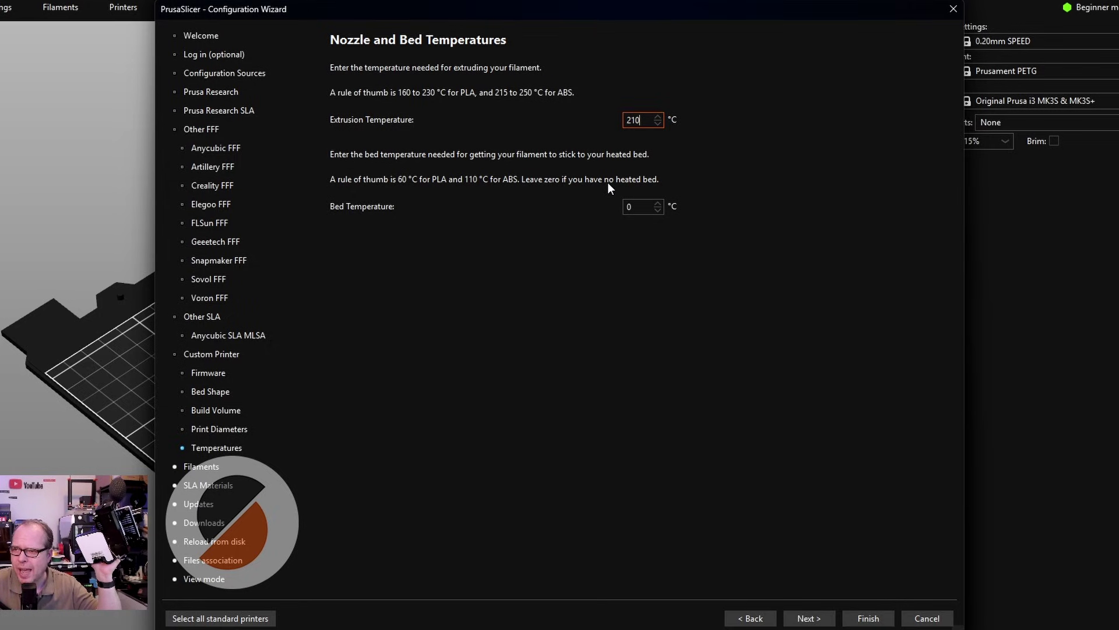
key("Return")
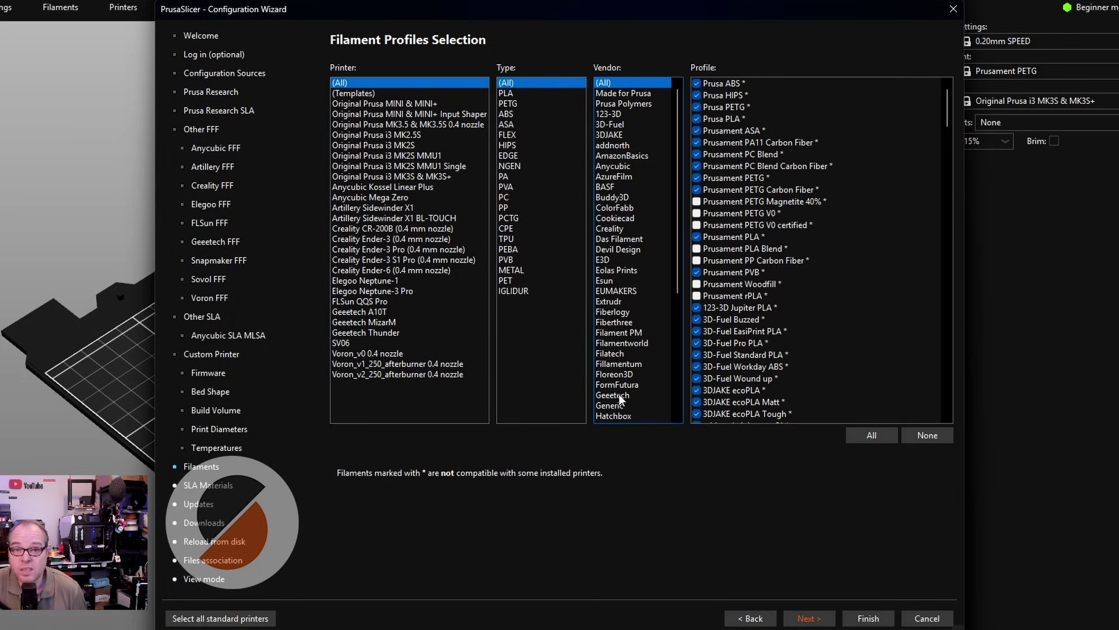
Step: Select all filament profiles and advance through the remaining wizard pages with their existing options
left_click(869, 436)
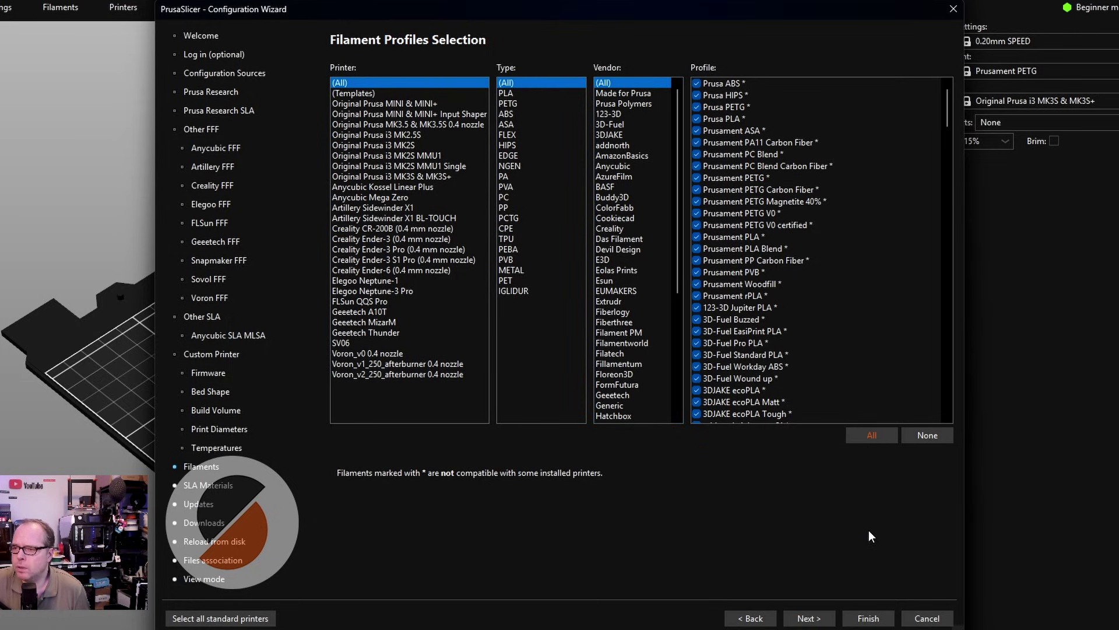
left_click(816, 619)
left_click(822, 622)
left_click(822, 621)
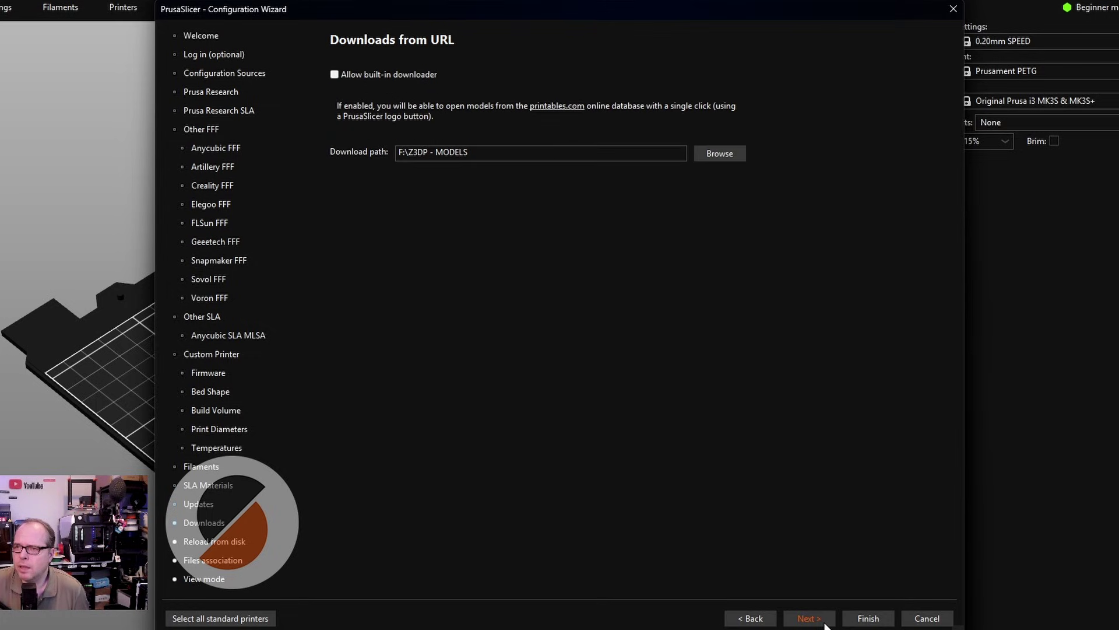
left_click(822, 620)
left_click(822, 620)
left_click(822, 620)
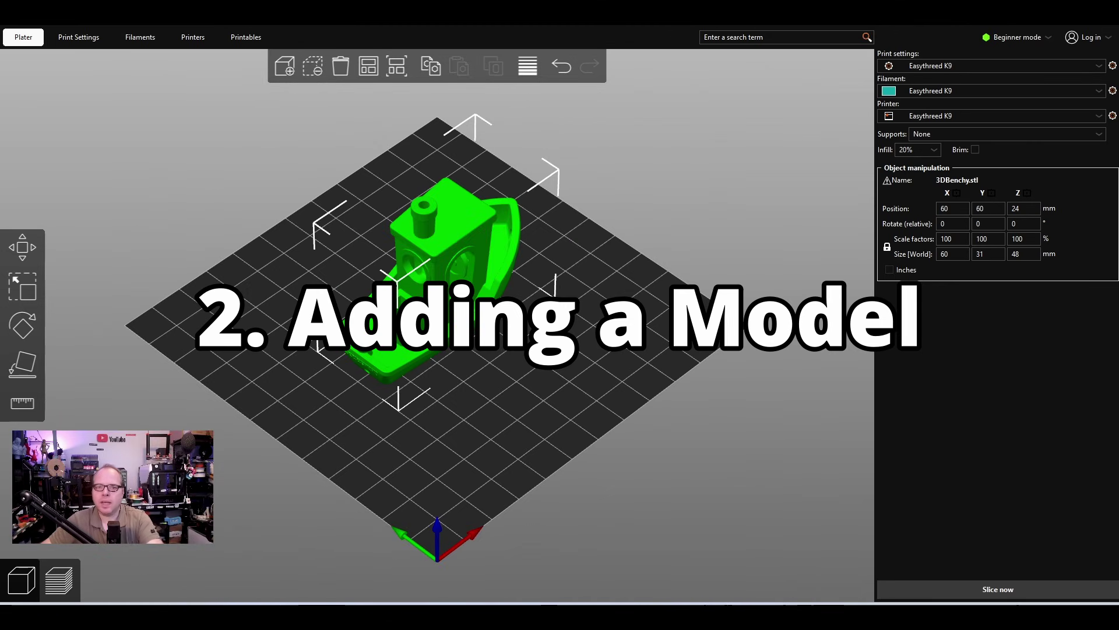
Step: Import the 11,021 KB 3DBenchy file from the Benchy Boat files folder onto the print bed
left_click(289, 74)
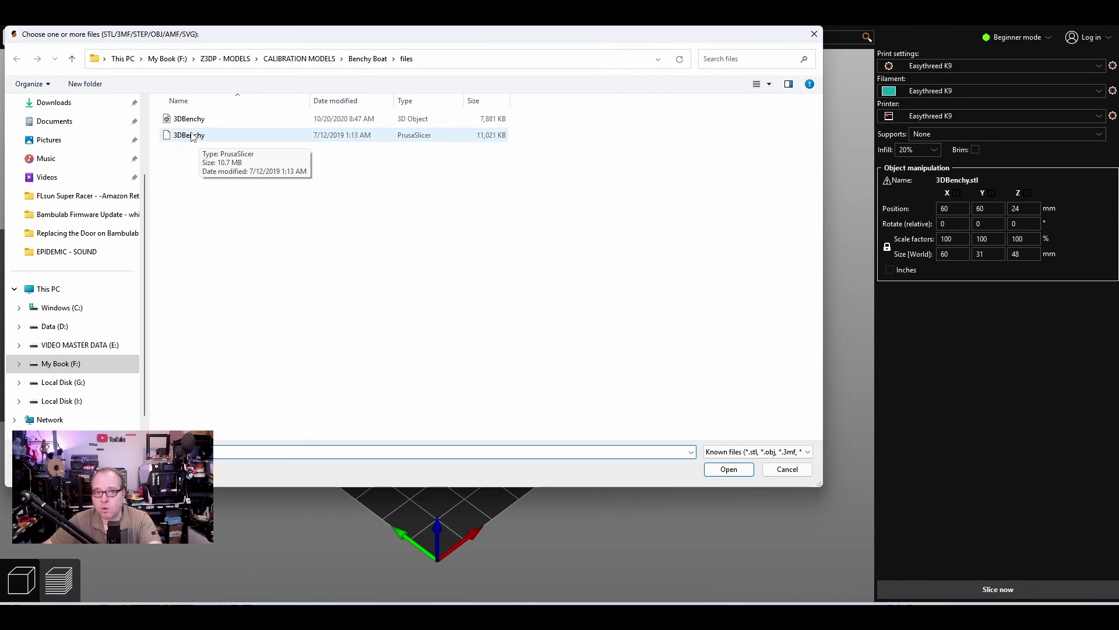
double_click(251, 134)
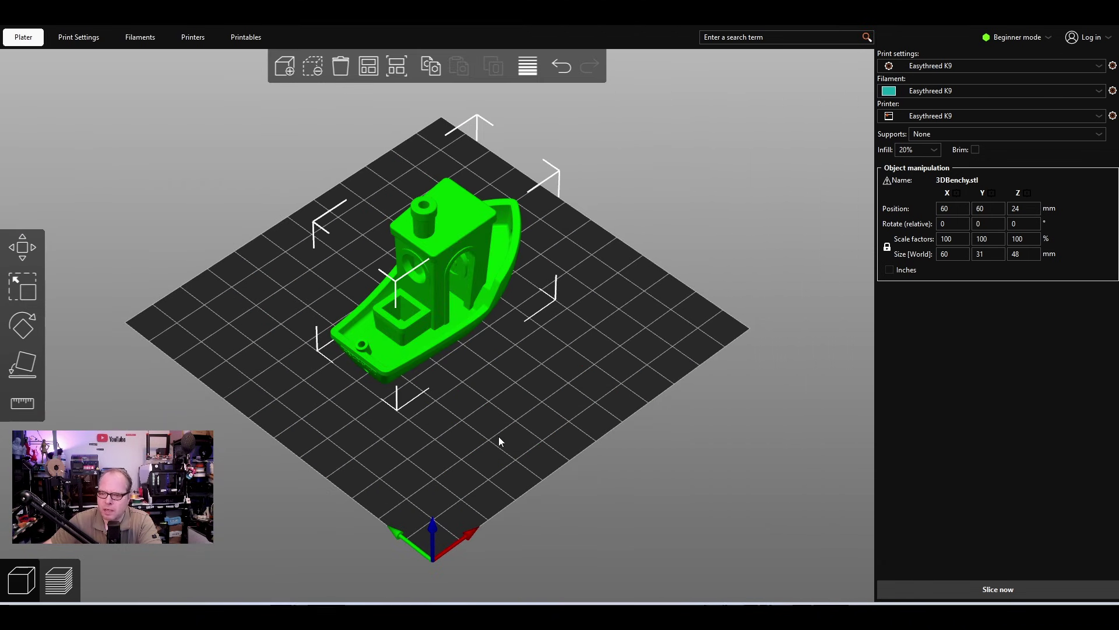
Step: Examine the Benchy model on the bed from above, from below and close up, and review the operations available for it
left_click_drag(500, 441, 541, 397)
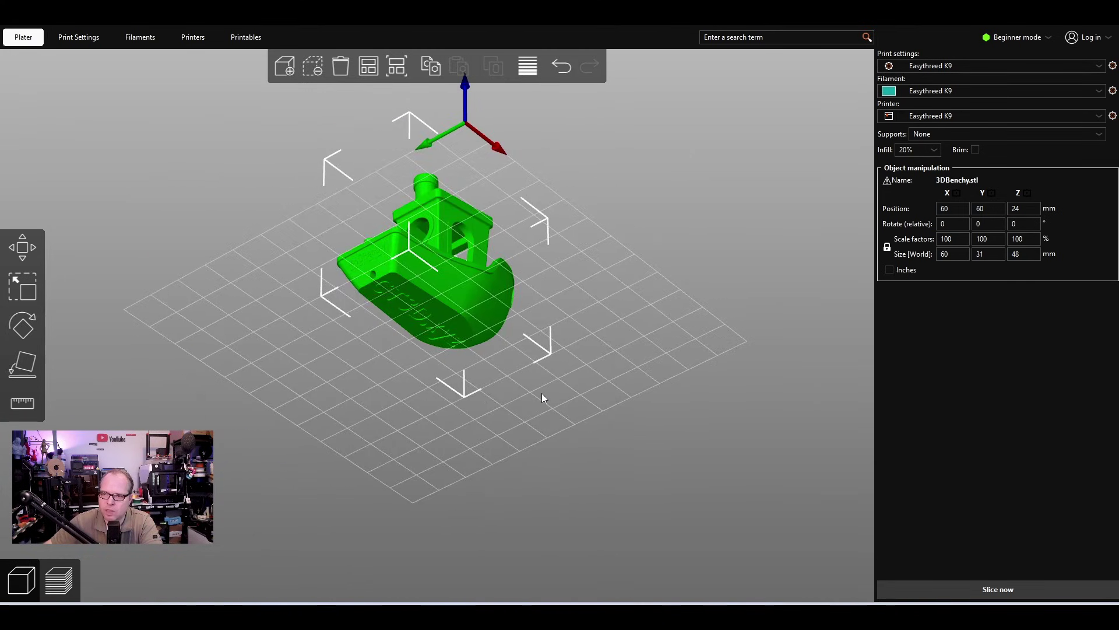
scroll(511, 264, "up", 5)
left_click_drag(510, 264, 414, 307)
scroll(654, 253, "up", 2)
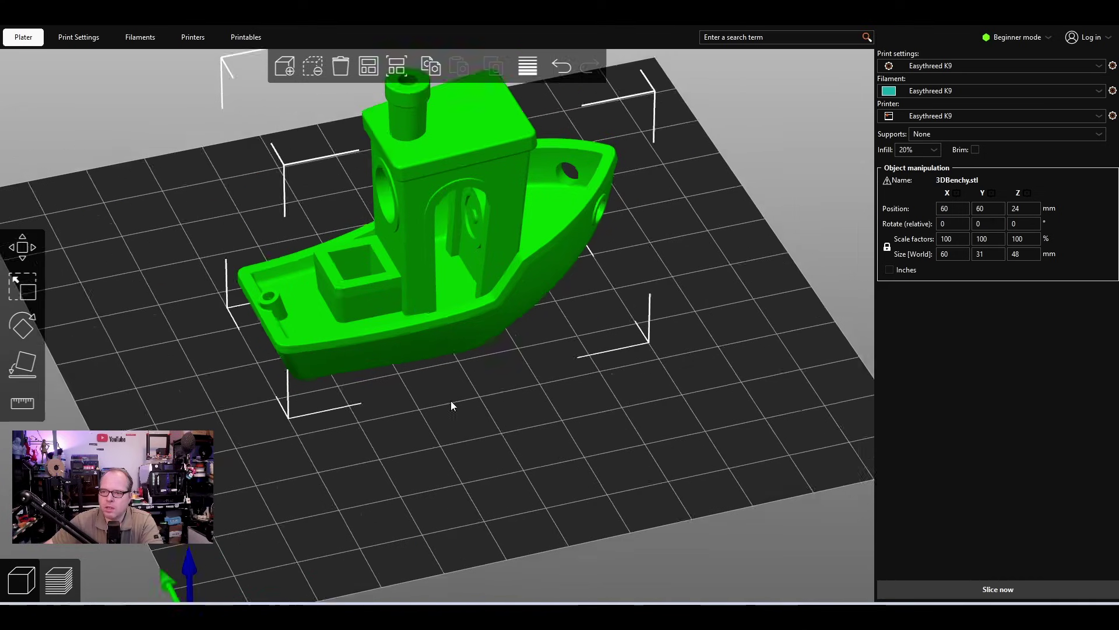
left_click_drag(450, 401, 454, 401)
scroll(455, 400, "up", 5)
scroll(454, 401, "down", 8)
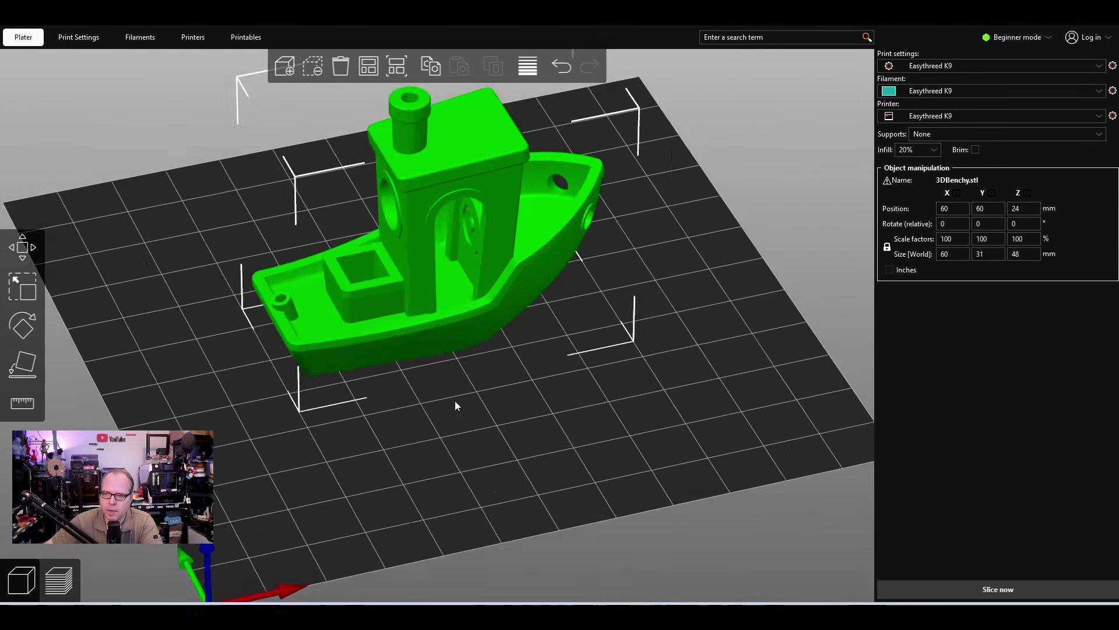
right_click_drag(547, 418, 533, 296)
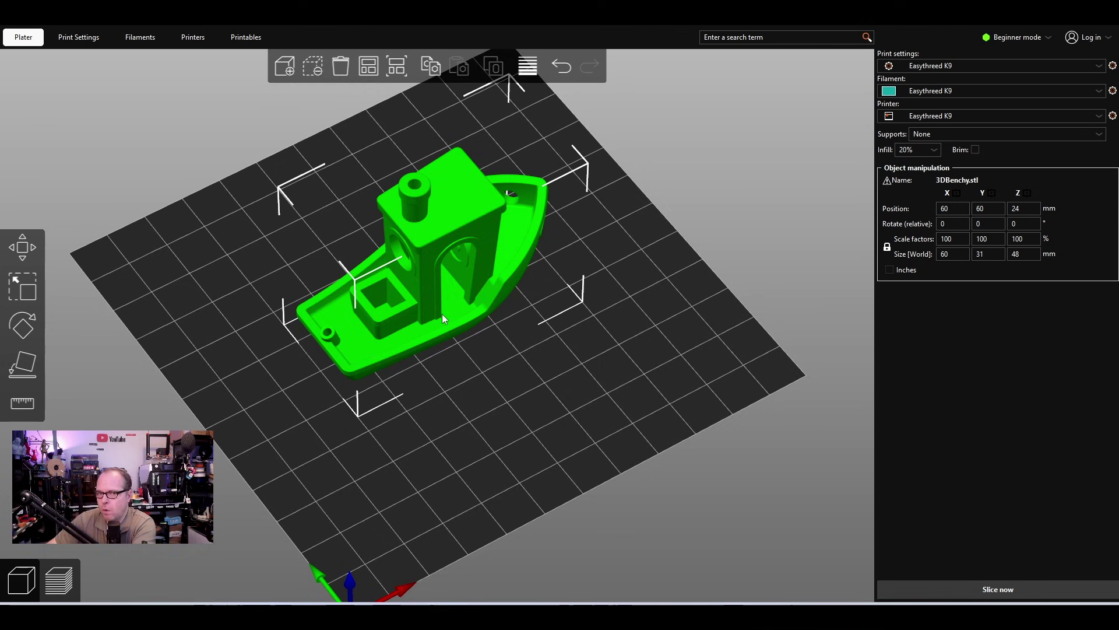
right_click(442, 318)
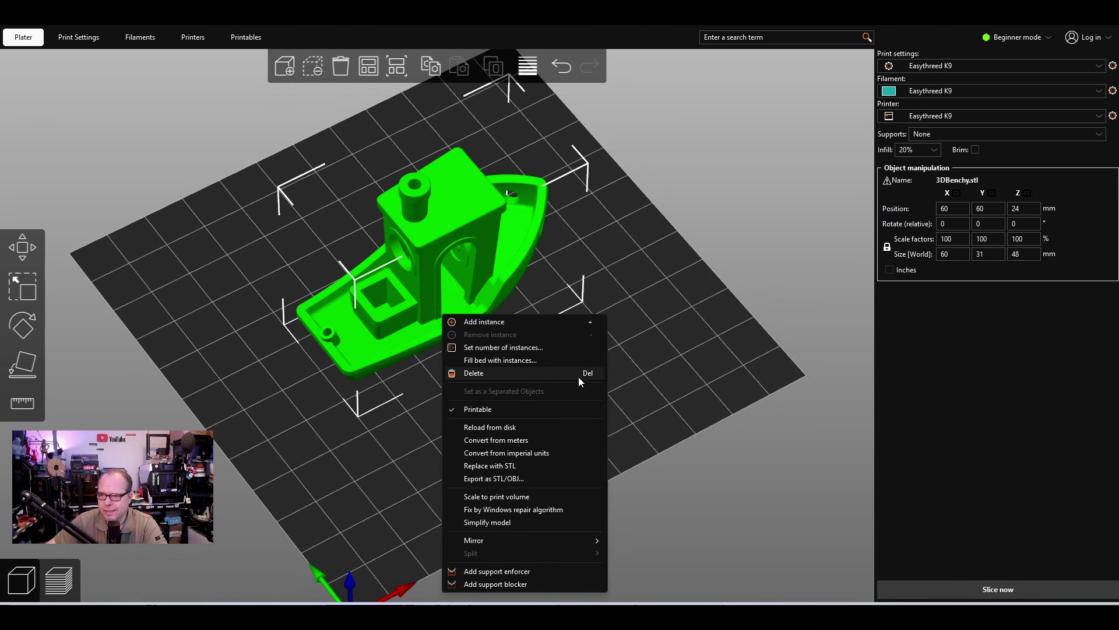
left_click(408, 316)
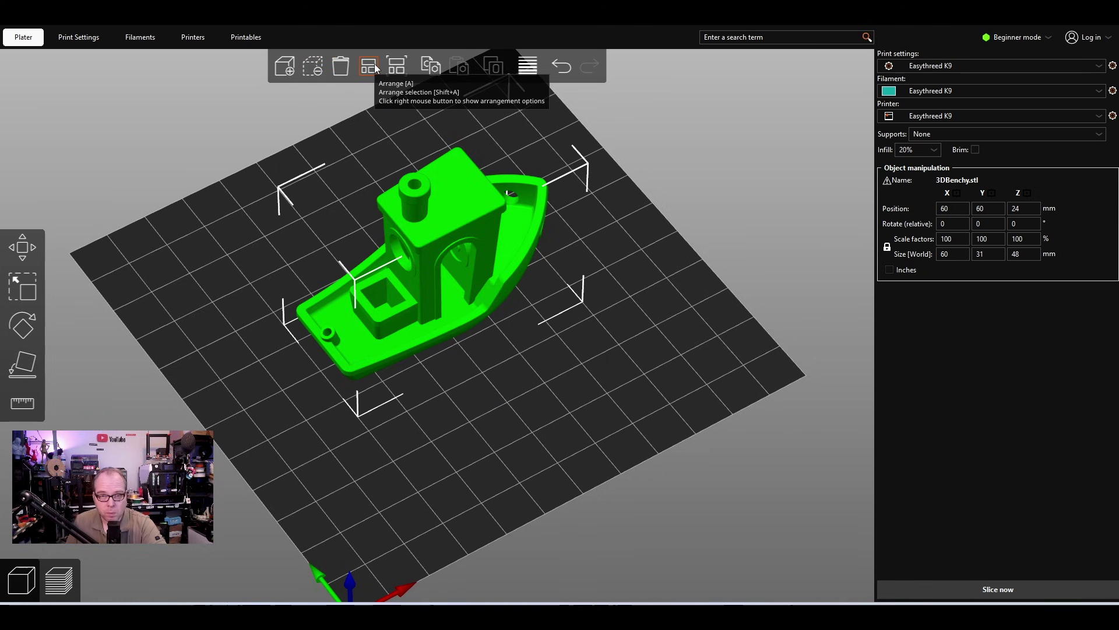
left_click_drag(402, 128, 593, 324)
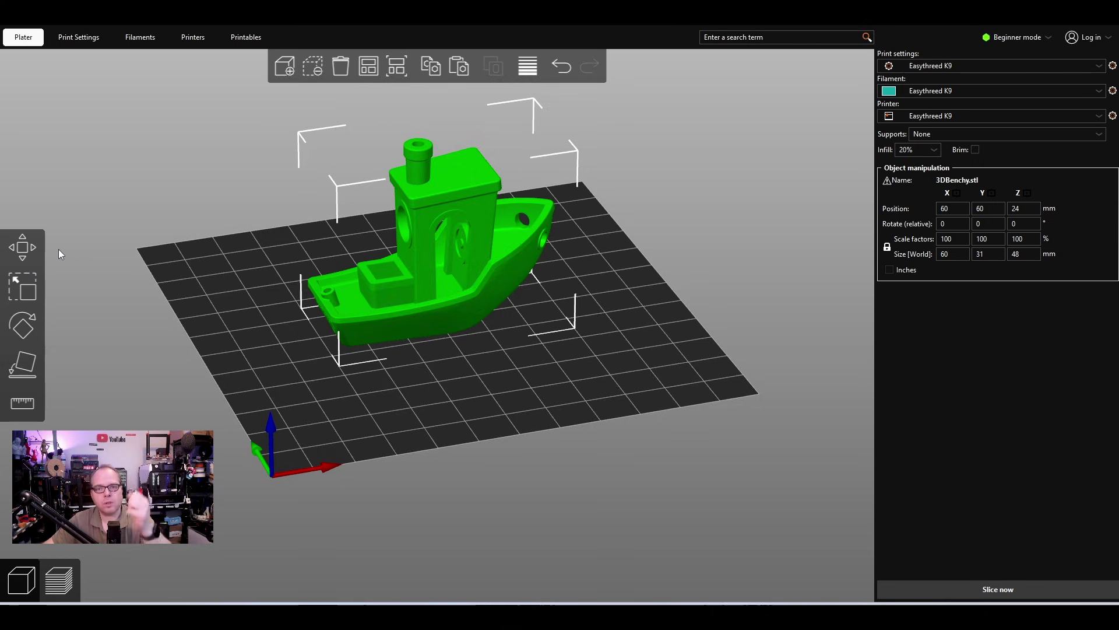
Step: Move the Benchy to about X 61, Y 69 mm on the bed and try out the Scale tool
left_click_drag(402, 291, 429, 281)
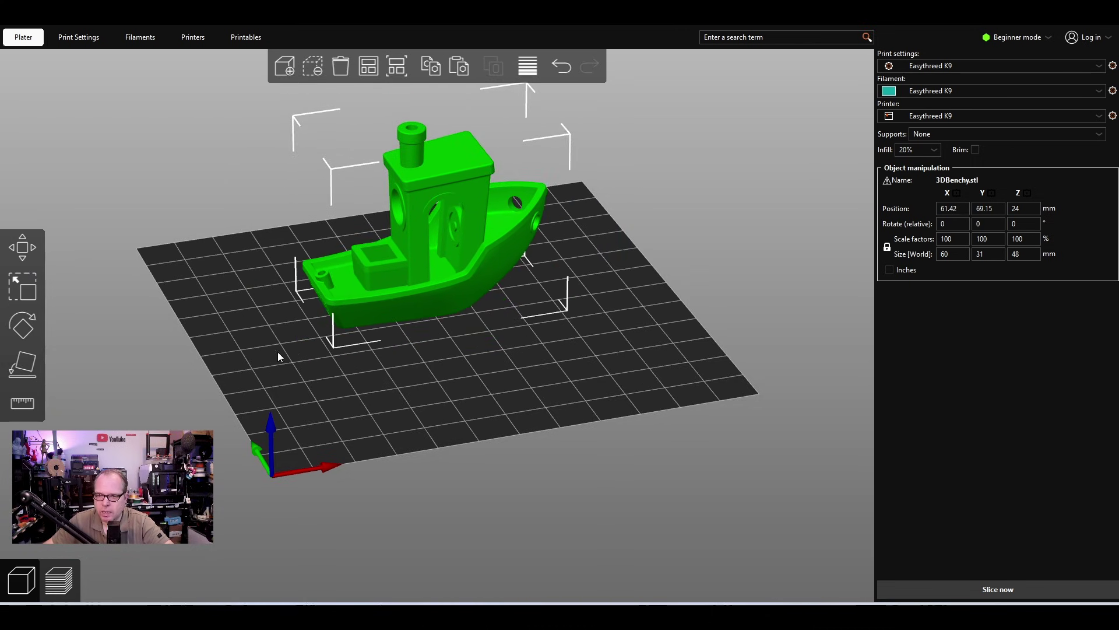
left_click(22, 288)
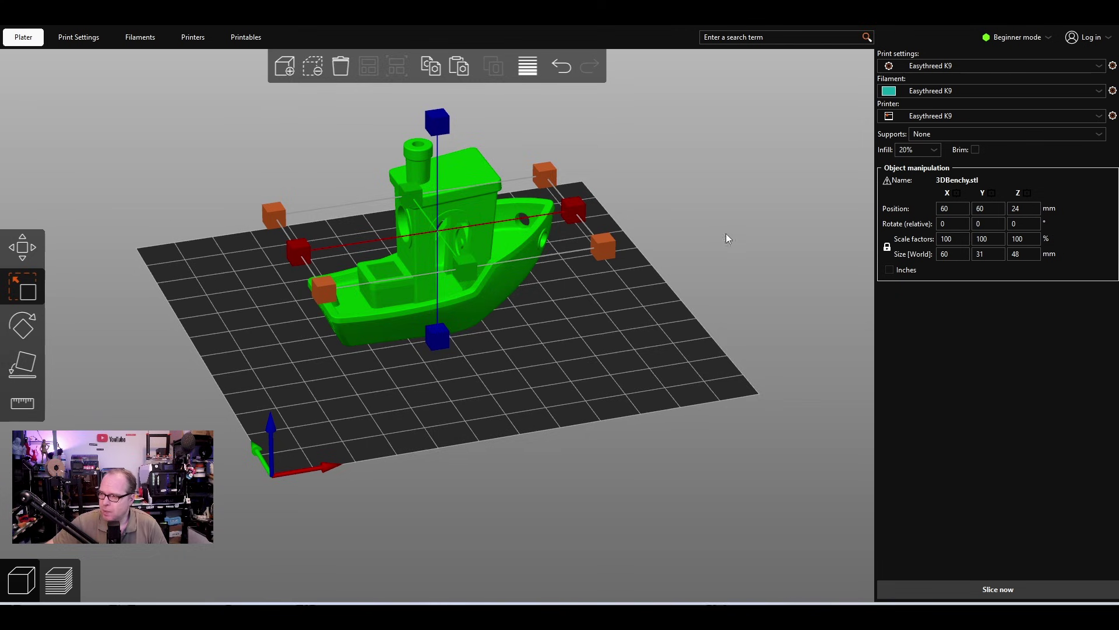
key("s")
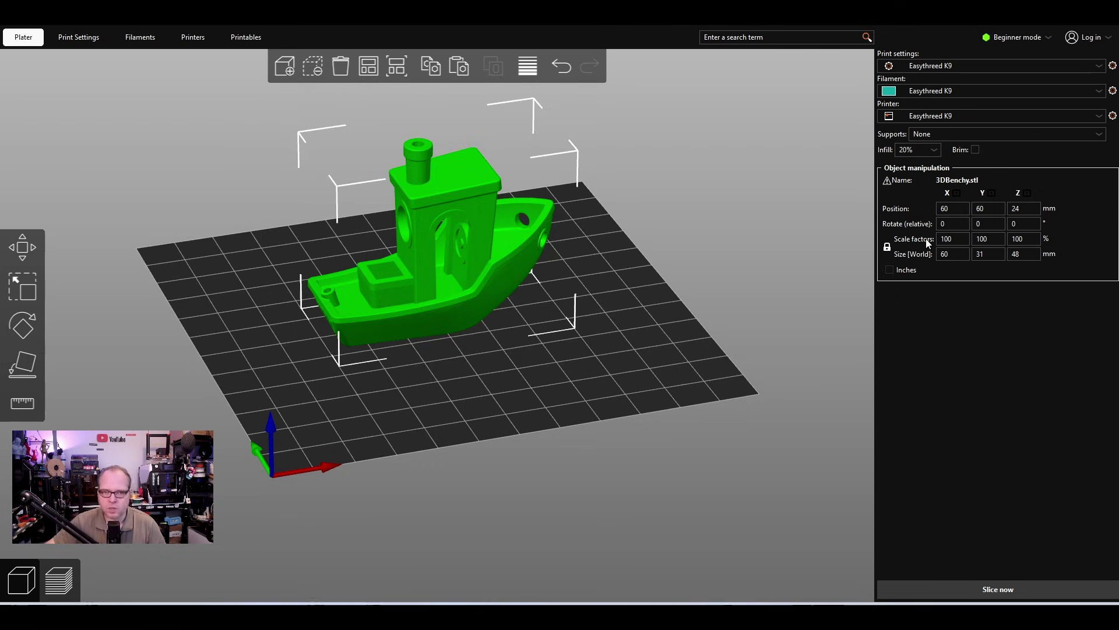
Step: Scale the Benchy uniformly to 200 % and reset its scale factors
left_click(1018, 239)
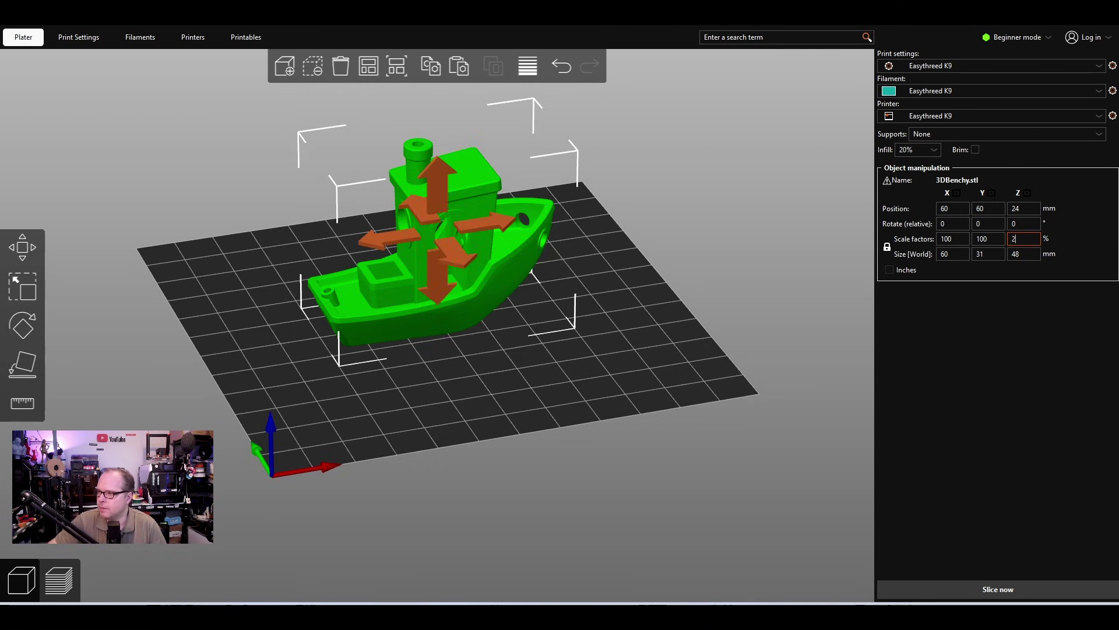
type("200")
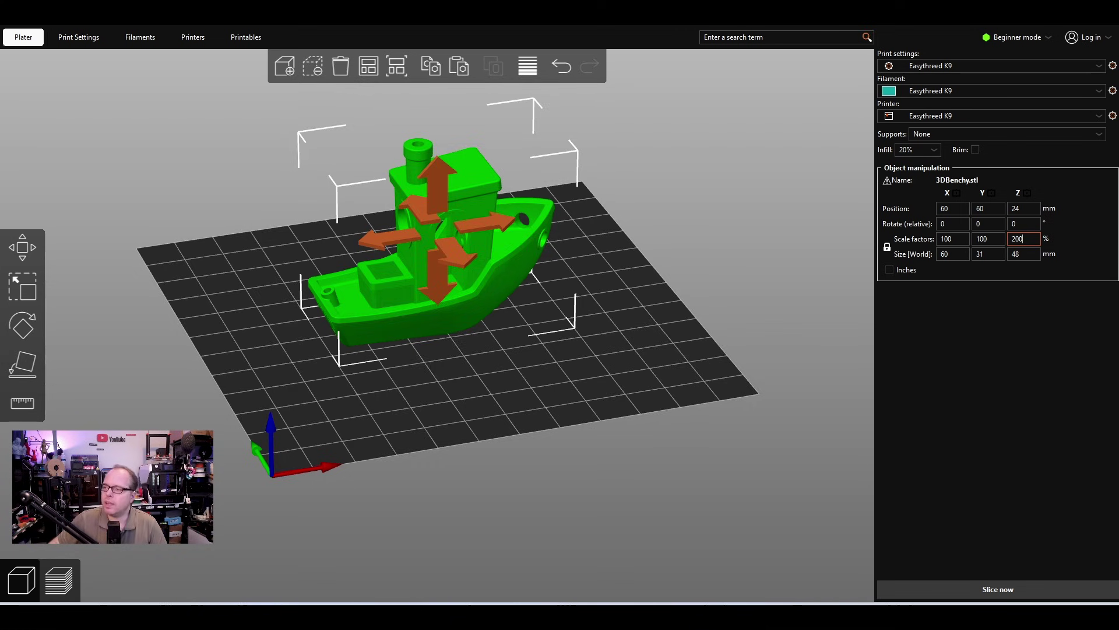
key("Return")
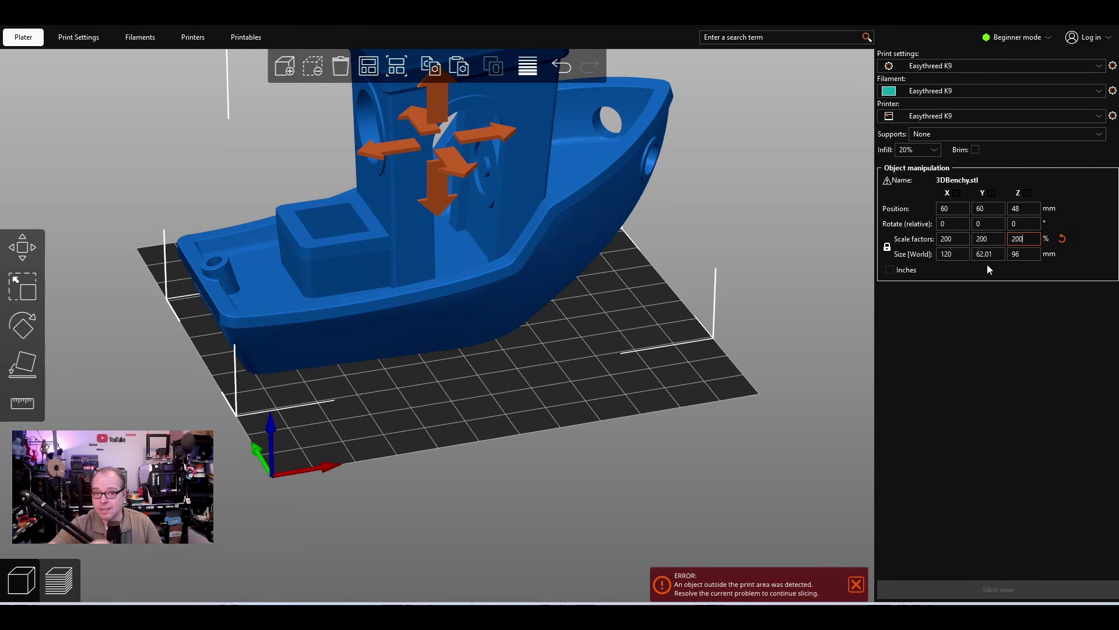
left_click(1063, 239)
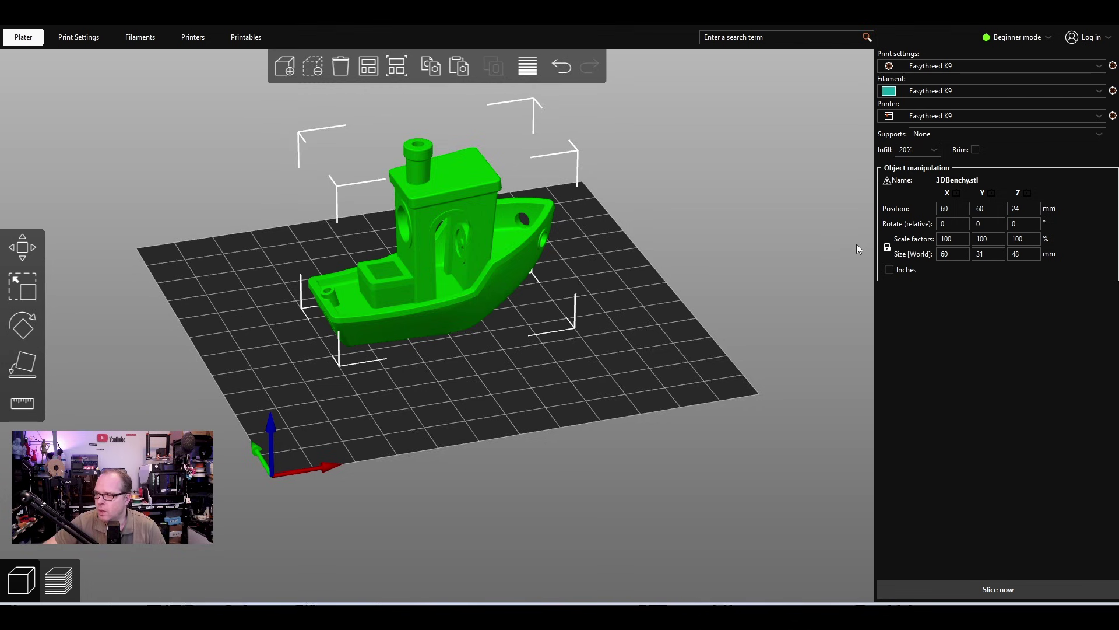
Step: Unlock the proportional scaling, set the Benchy's Z scale factor to 105 %, and undo that scaling
left_click(887, 248)
left_click(1015, 239)
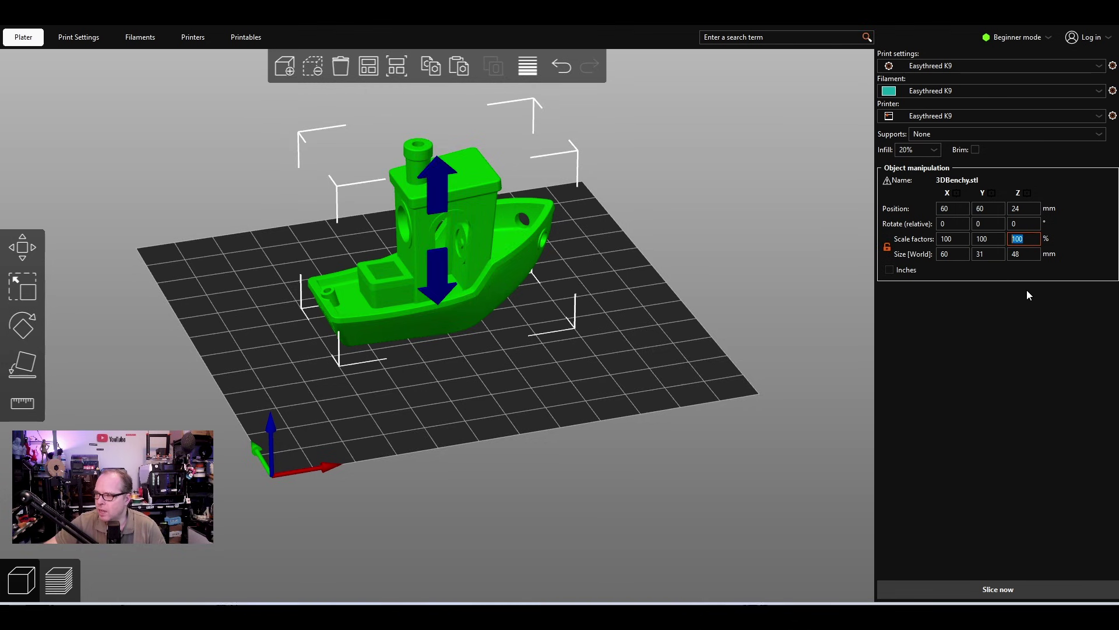
type("105")
key("Return")
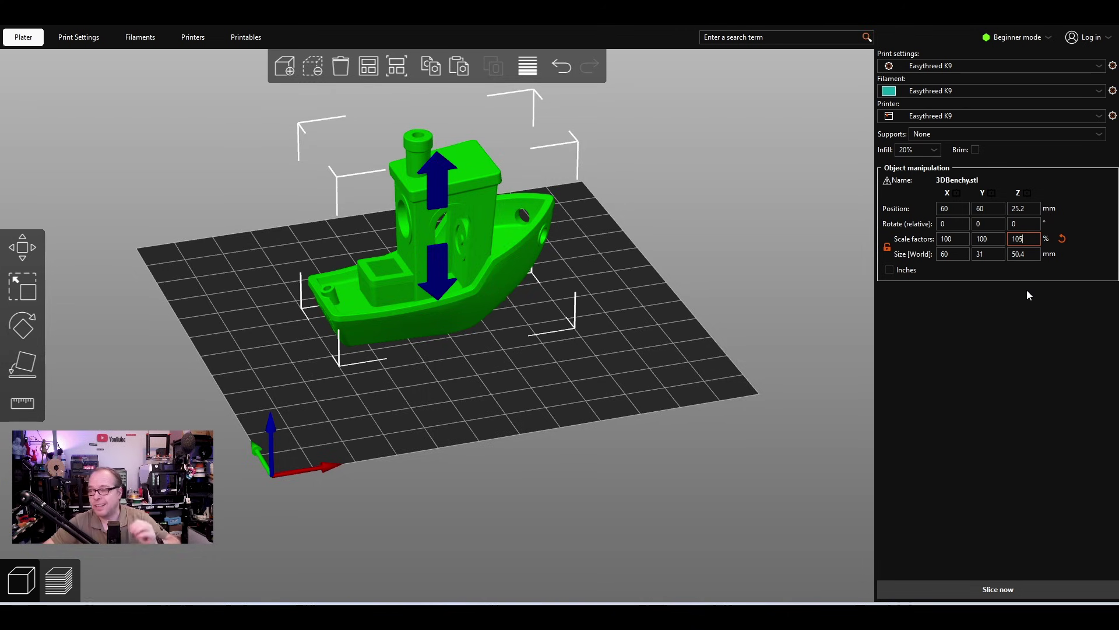
key("ctrl+z")
Step: Rotate the Benchy freely about several axes so that it tips over on the bed
left_click(23, 328)
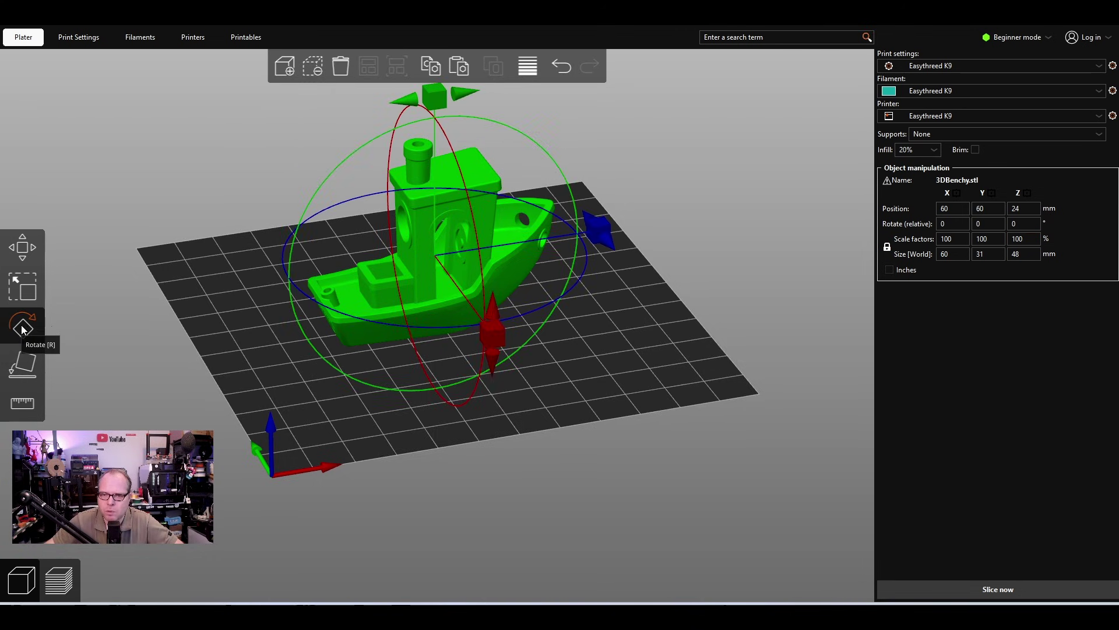
left_click_drag(505, 261, 304, 274)
left_click_drag(599, 230, 611, 249)
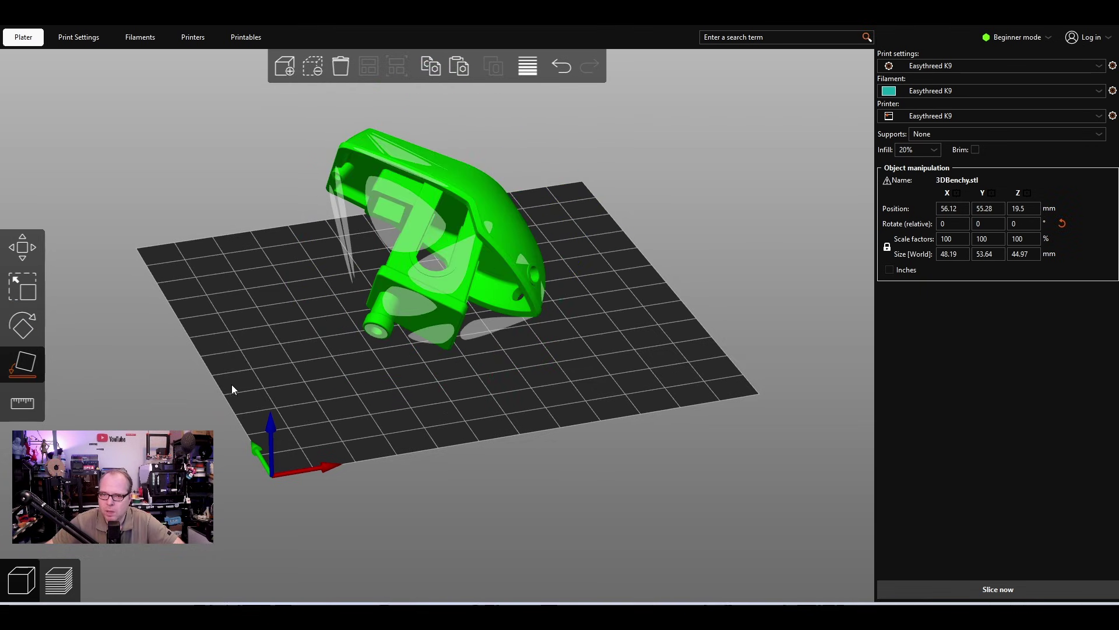
Step: Place the tipped Benchy on its flat hull bottom and inspect it from below
left_click_drag(564, 389, 439, 395)
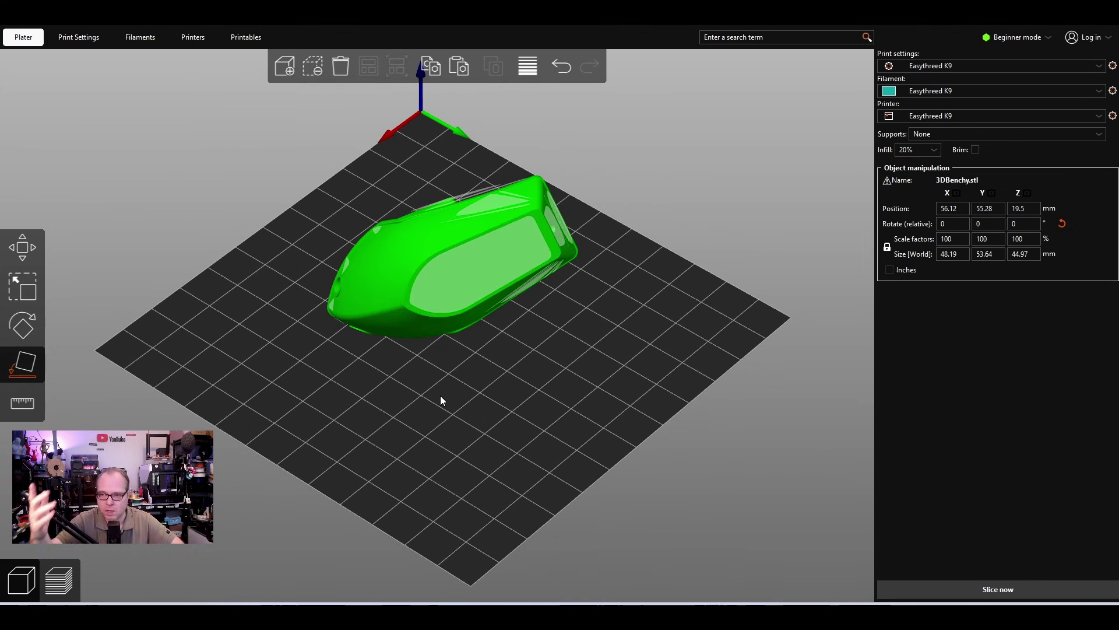
left_click(465, 279)
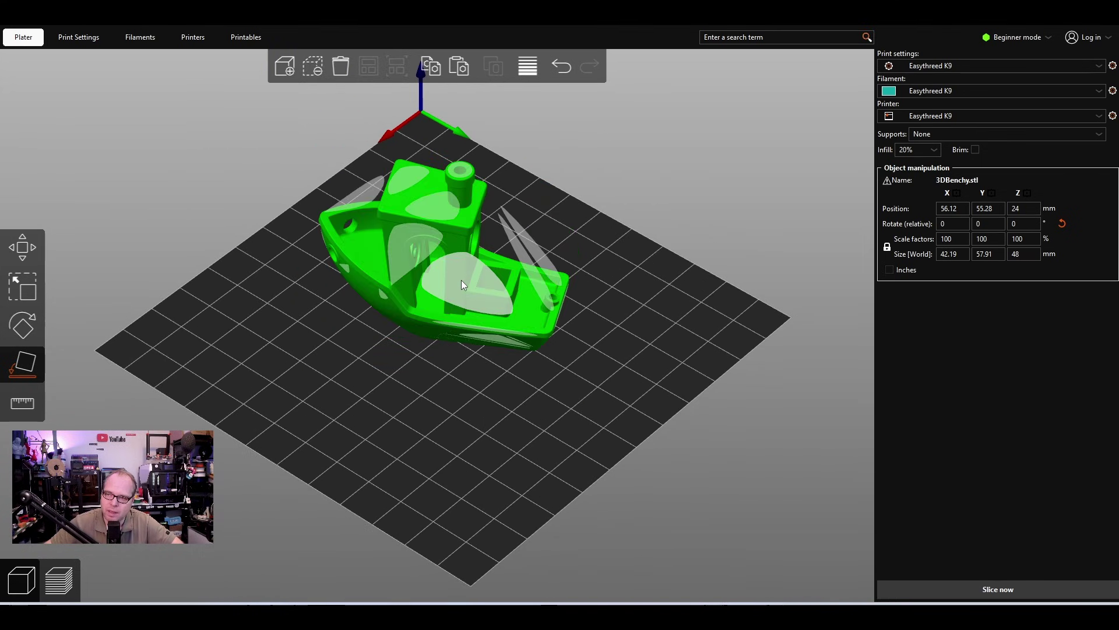
left_click_drag(321, 411, 364, 316)
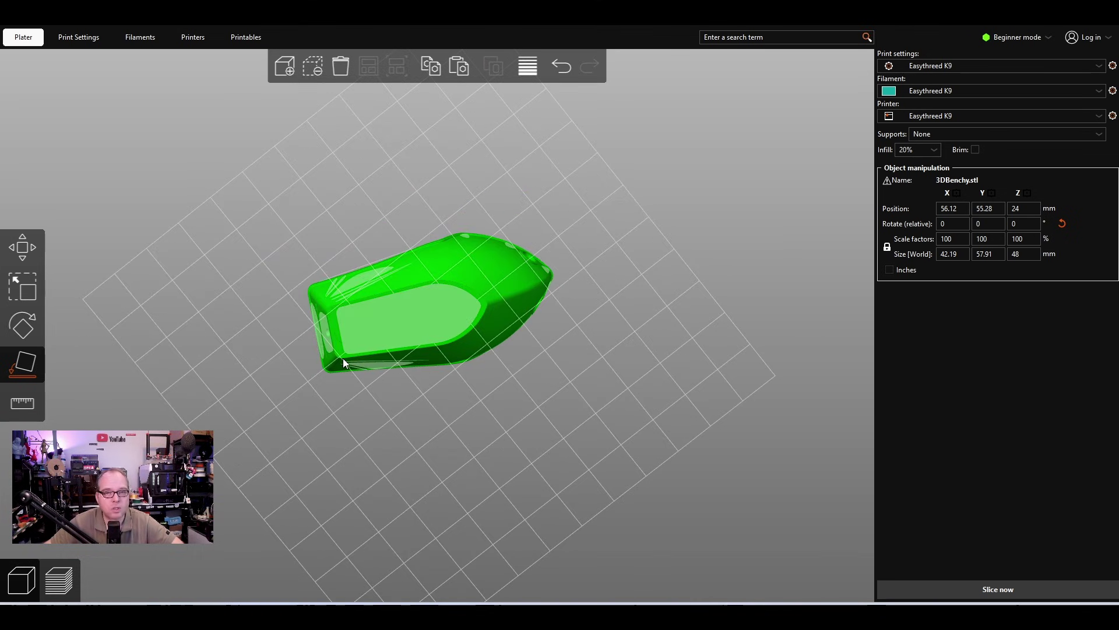
key("0")
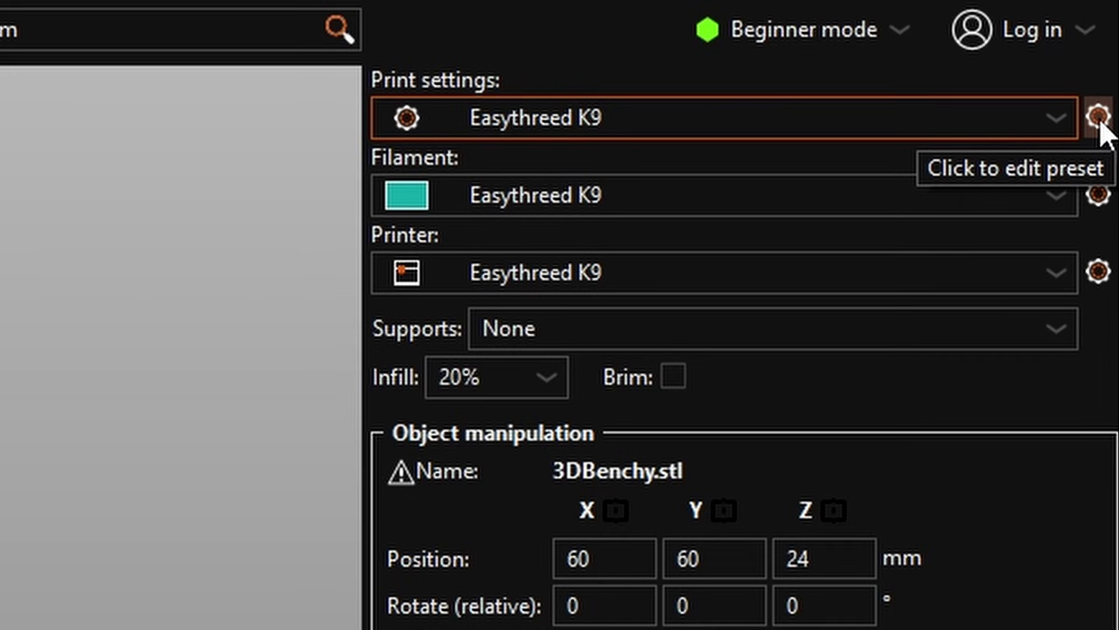
Step: Edit the Easythreed K9 print preset with layer height 0.2 mm, first layer height 0.25 mm and seam position Aligned
left_click(1098, 117)
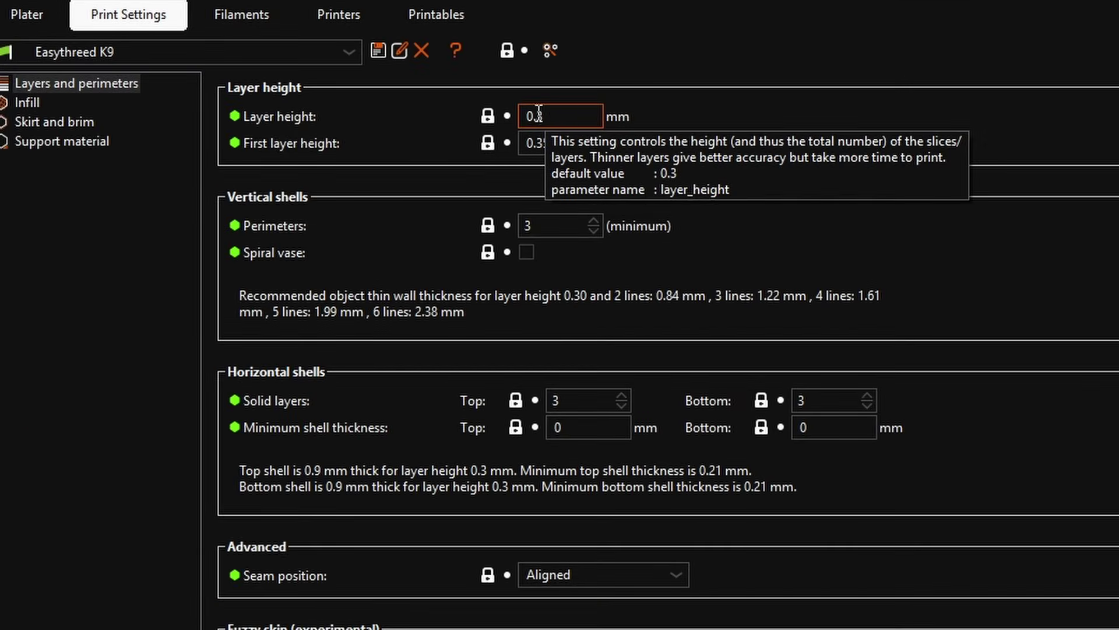
left_click(557, 116)
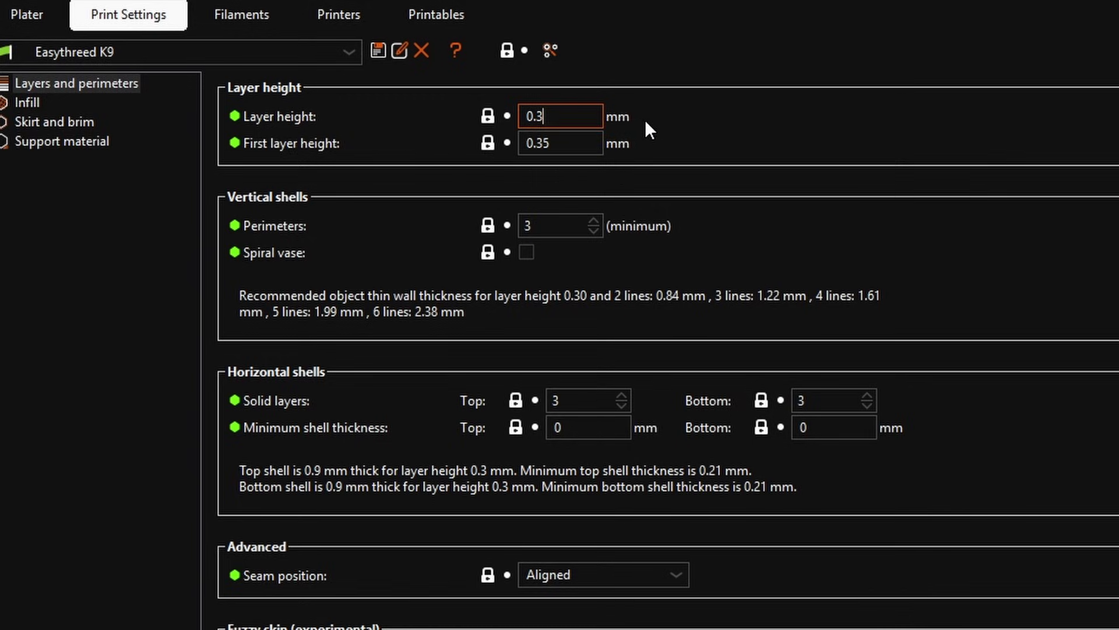
key("BackSpace")
left_click(586, 144)
key("BackSpace")
key("BackSpace")
type("2")
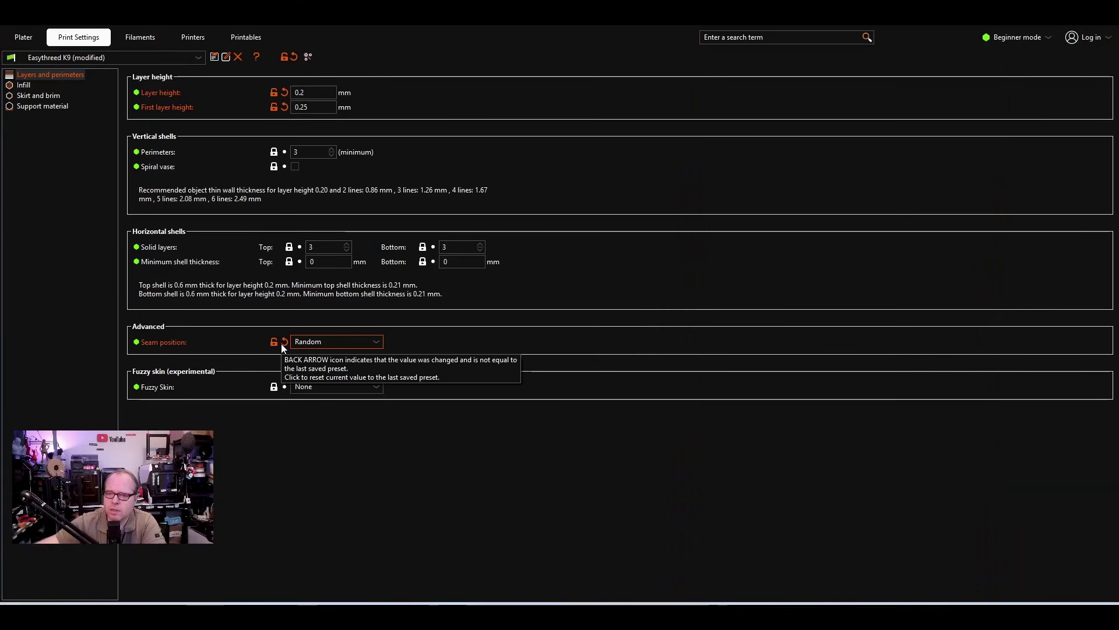
scroll(326, 343, "down", 2)
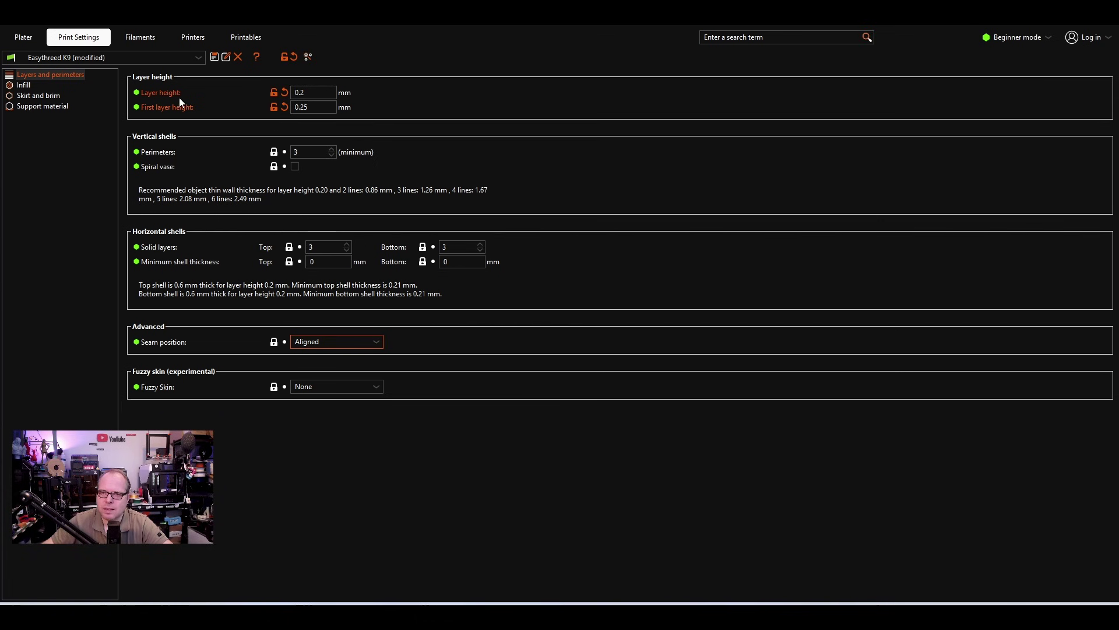
Step: Set the brim width to 3 mm and review the preset's infill and support material settings
left_click(24, 86)
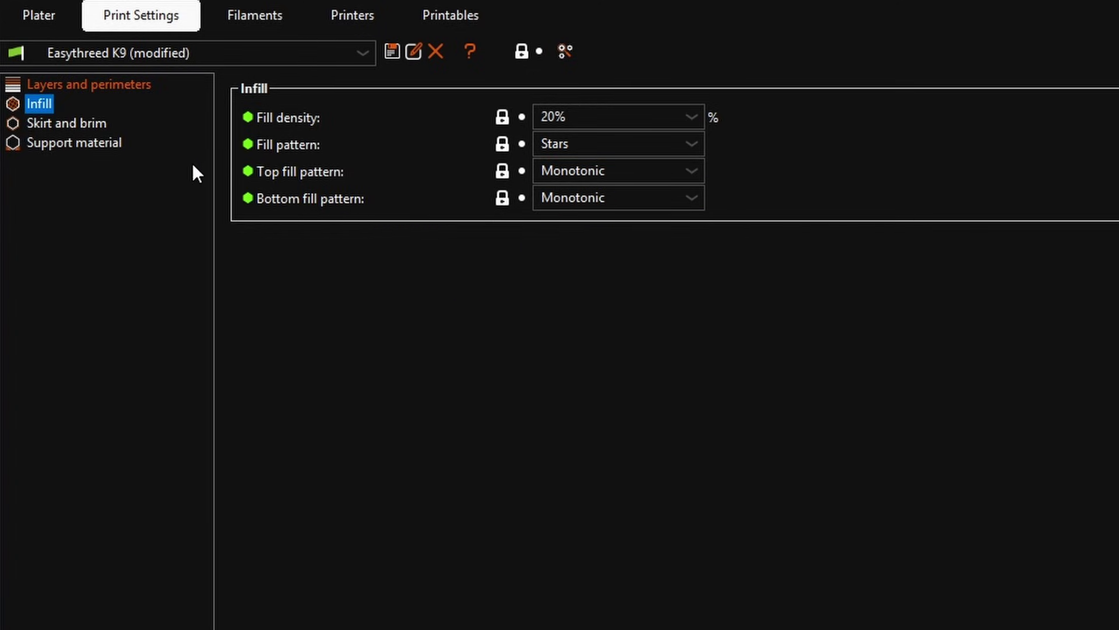
left_click(71, 124)
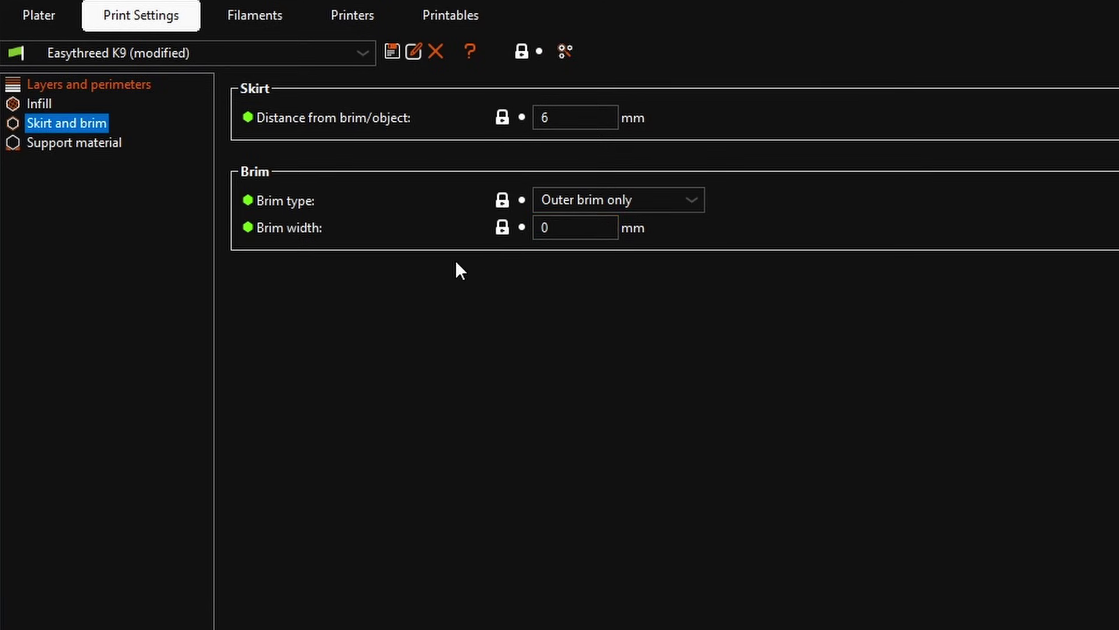
left_click(570, 228)
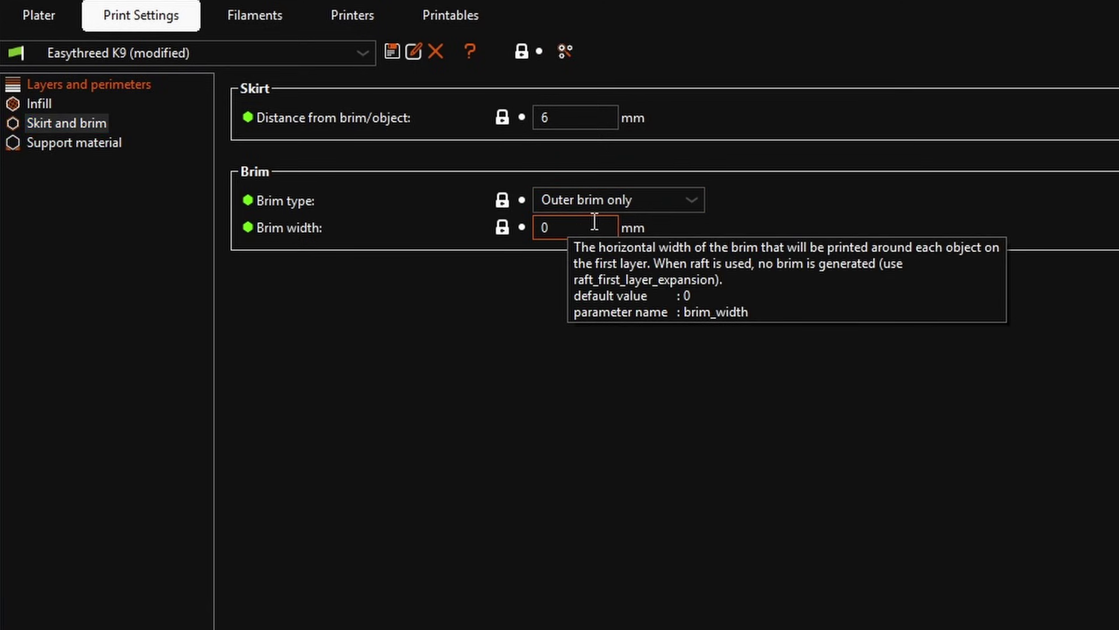
type("3")
left_click(74, 143)
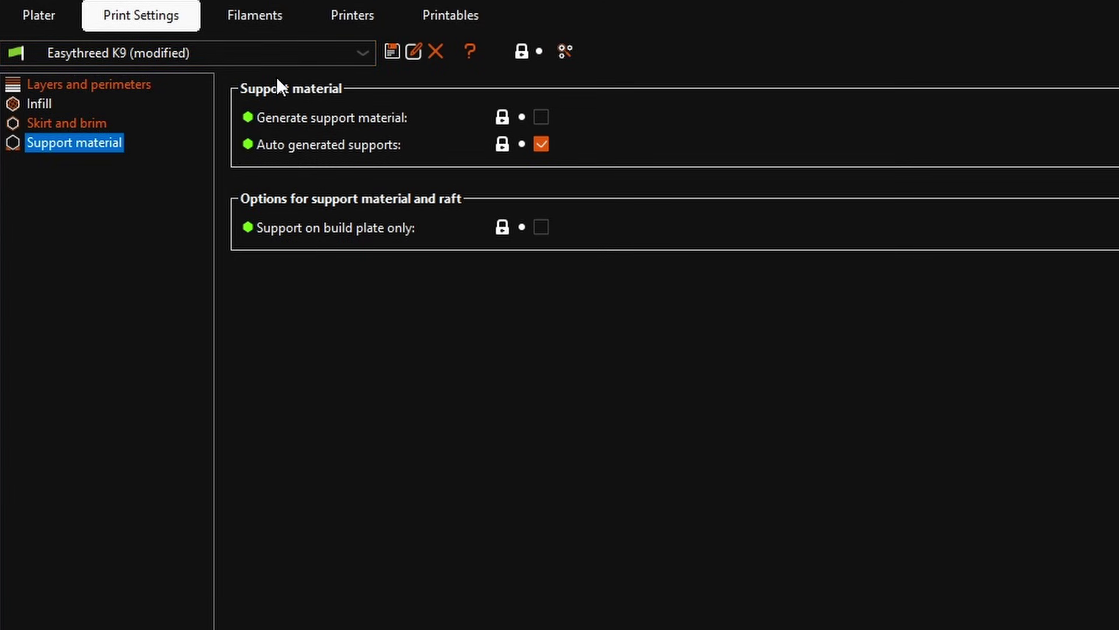
Step: Save the modified print preset under the name "Easythreed K9 - Normal 0.2"
left_click(392, 51)
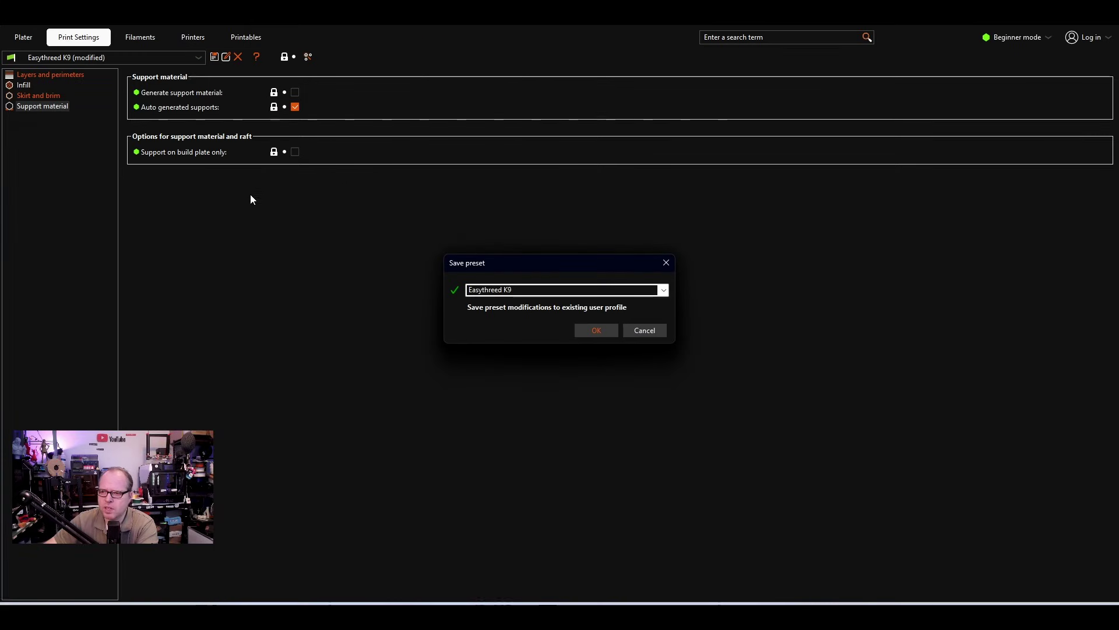
left_click(554, 291)
type("- ")
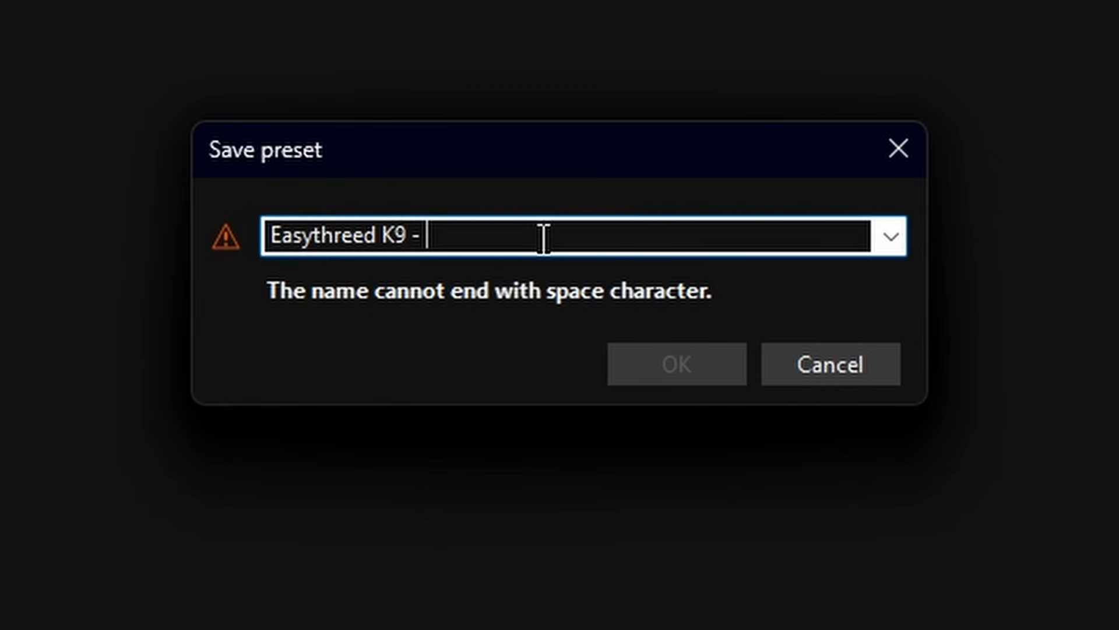
type("Normal 0.")
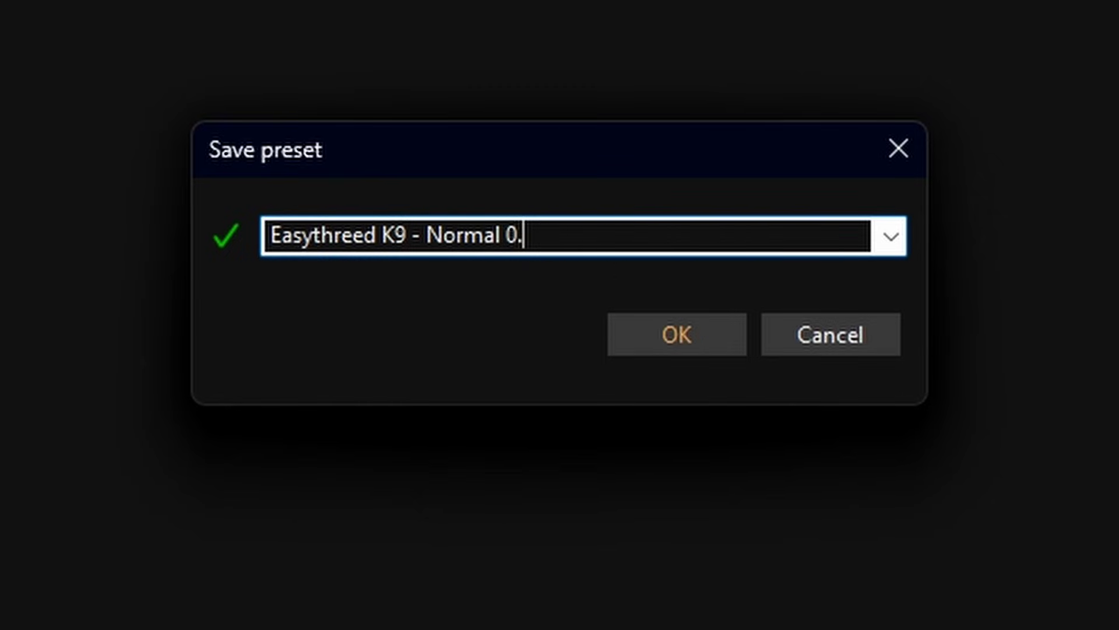
type("2")
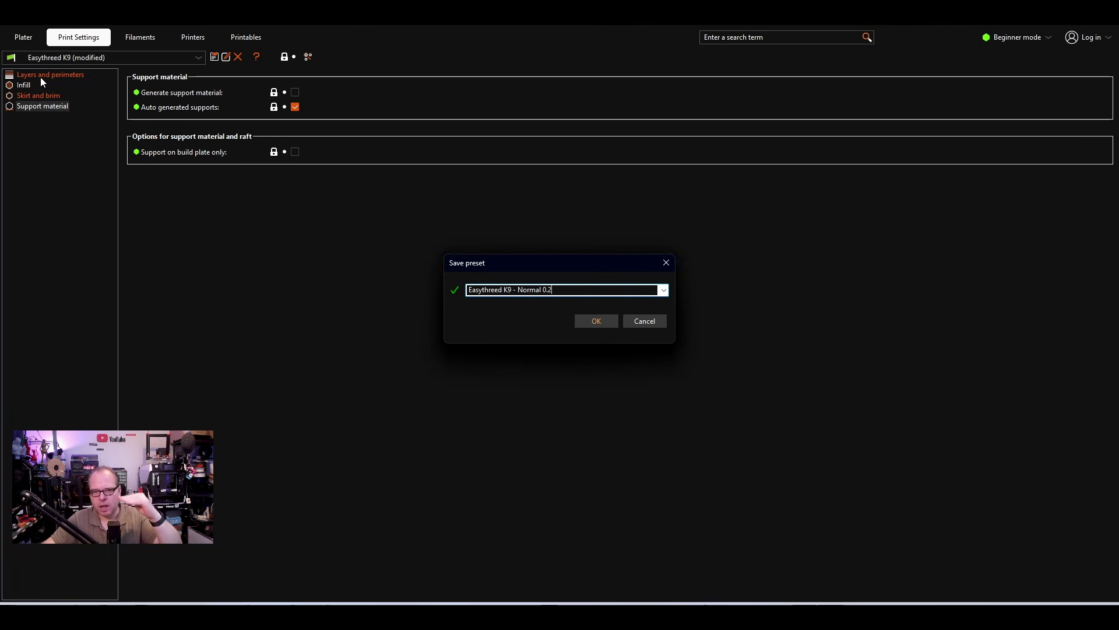
key("Return")
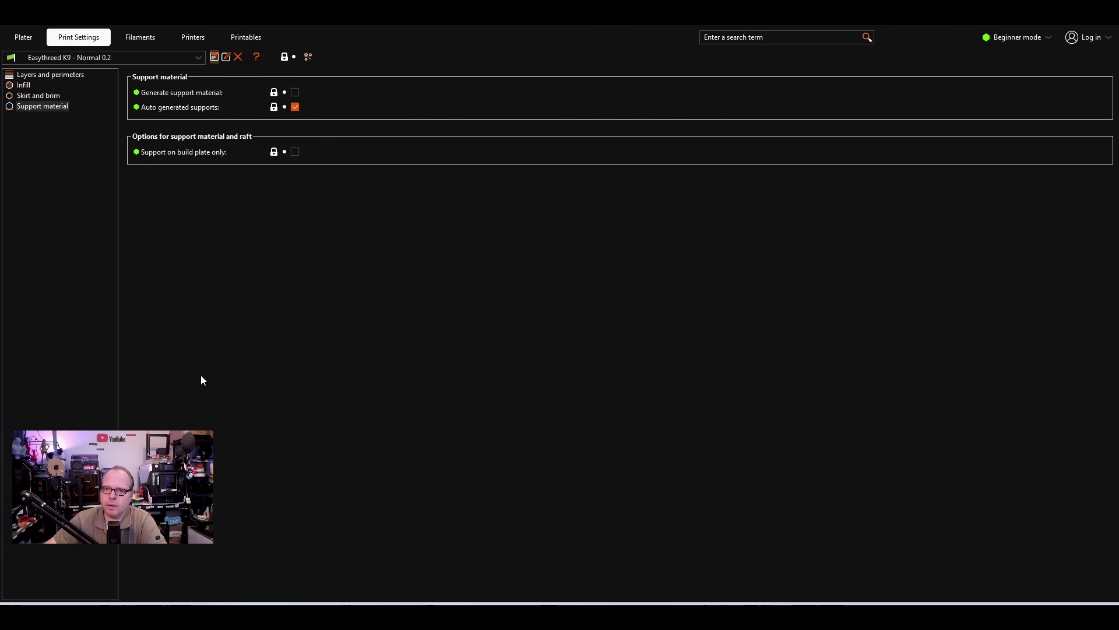
key("ctrl+1")
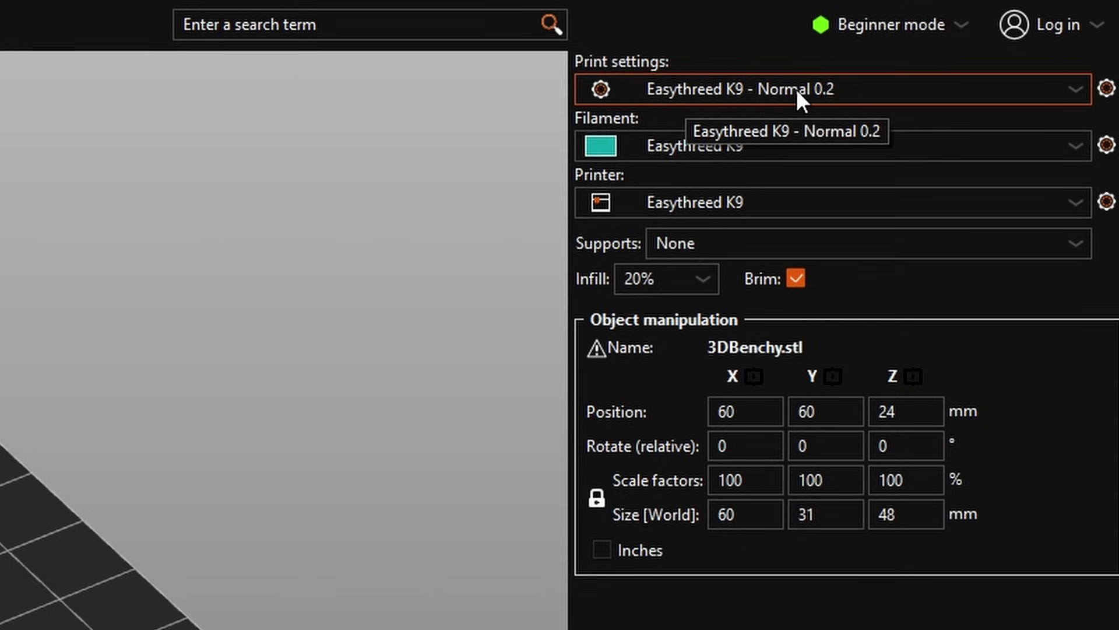
left_click(878, 146)
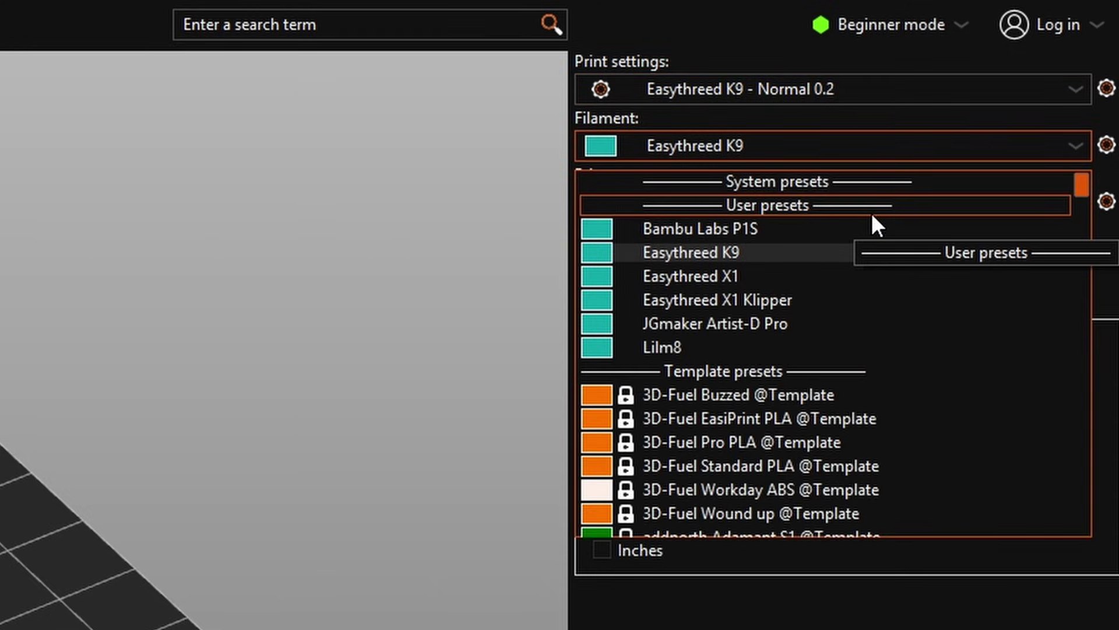
scroll(812, 317, "down", 2)
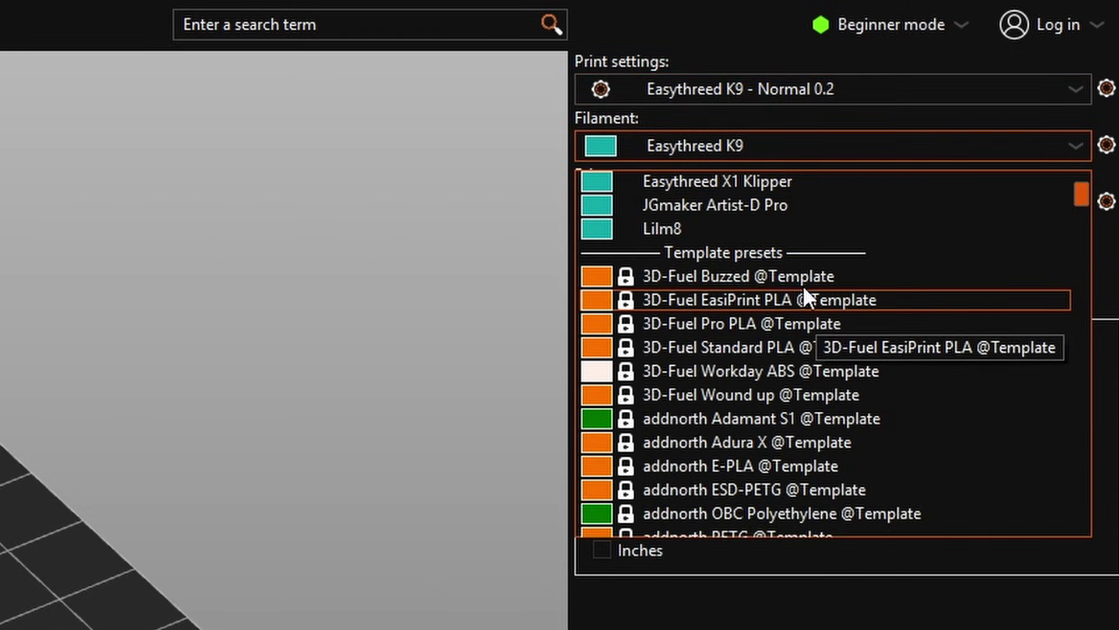
scroll(797, 274, "down", 18)
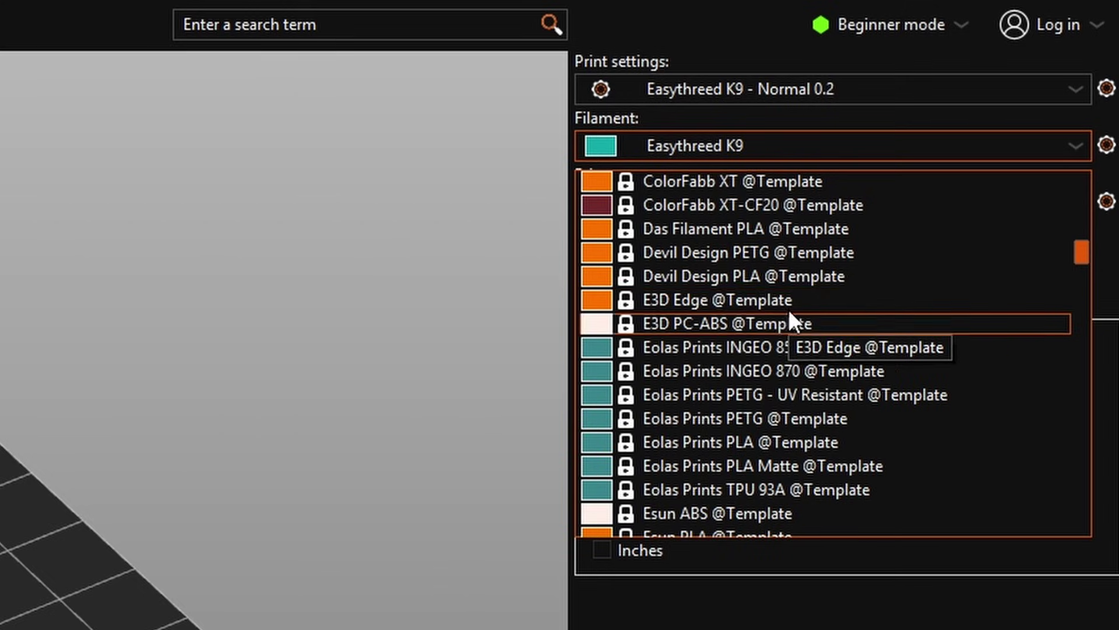
scroll(772, 279, "down", 15)
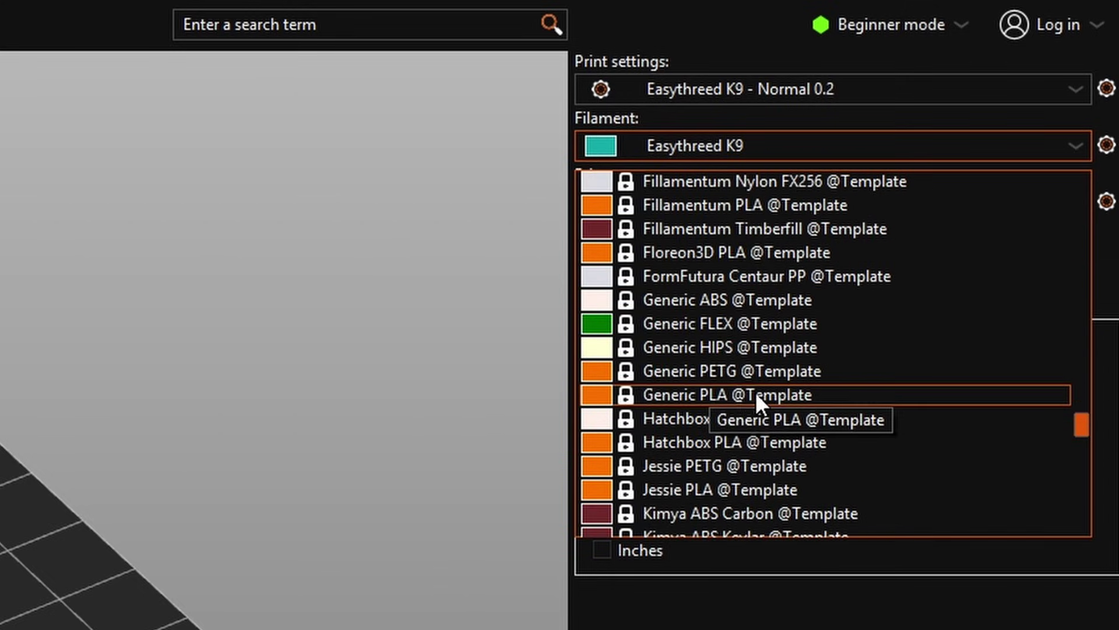
left_click(717, 393)
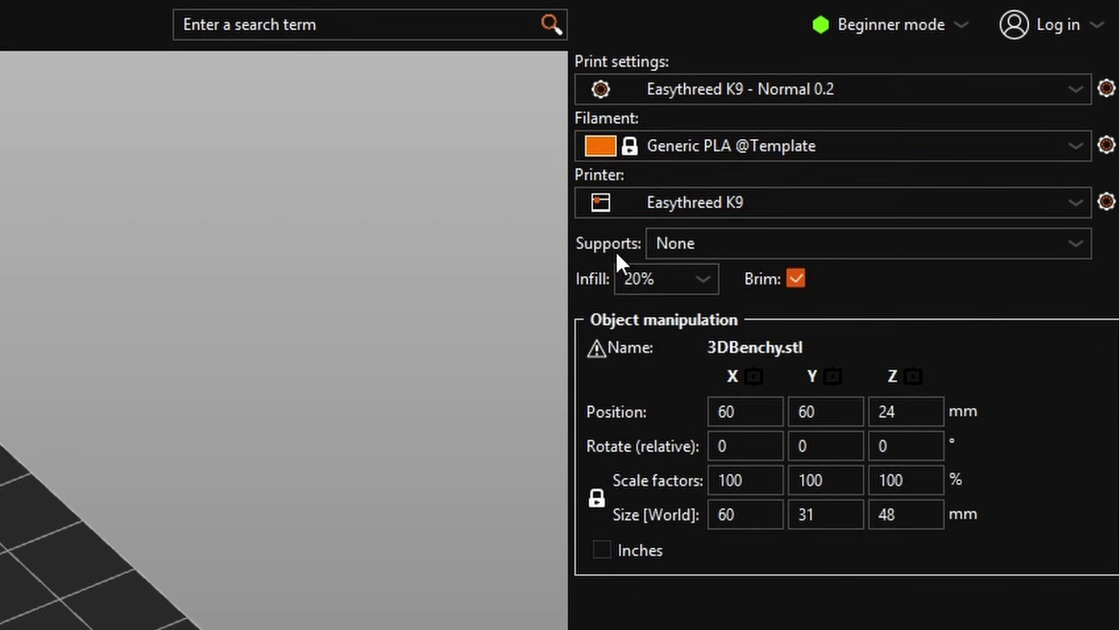
Step: Keep supports at None and set the infill density to 15%
left_click(684, 244)
left_click(633, 278)
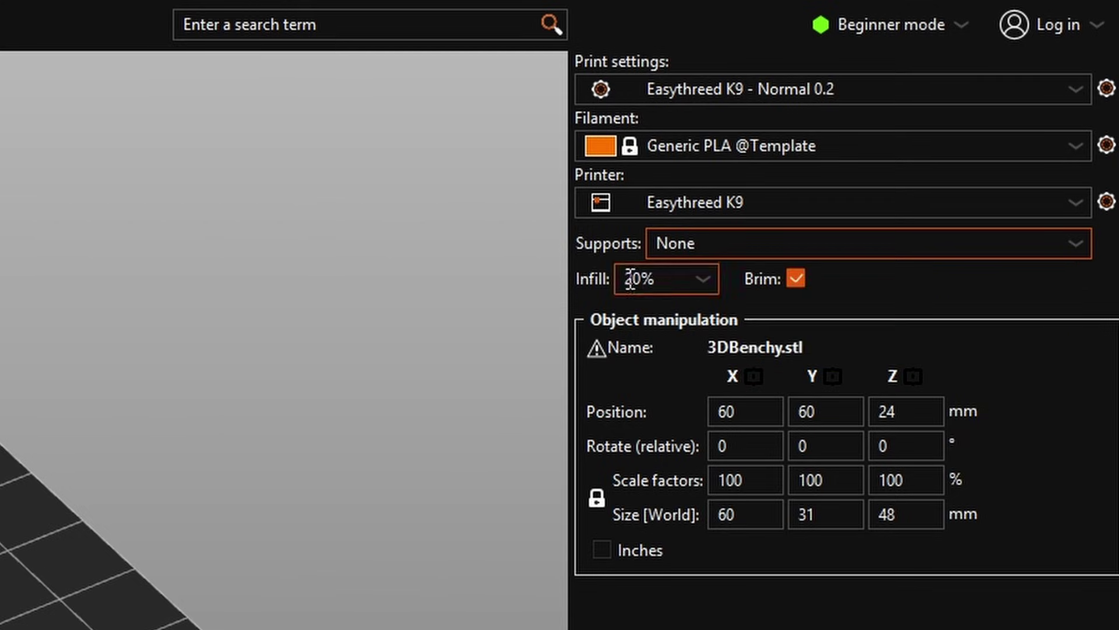
left_click(703, 278)
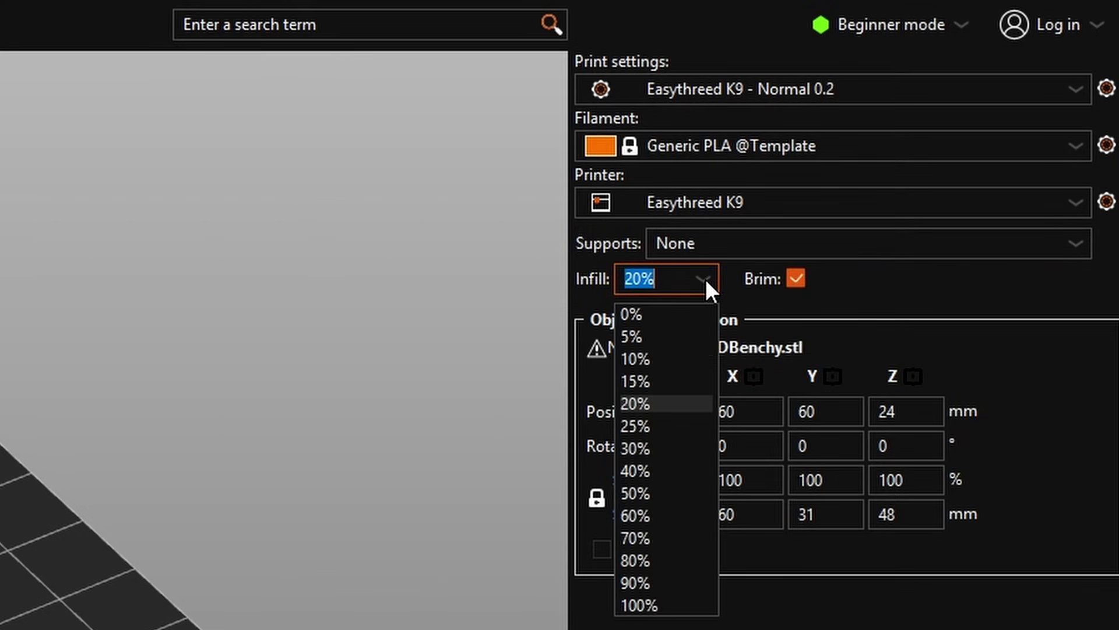
left_click(656, 377)
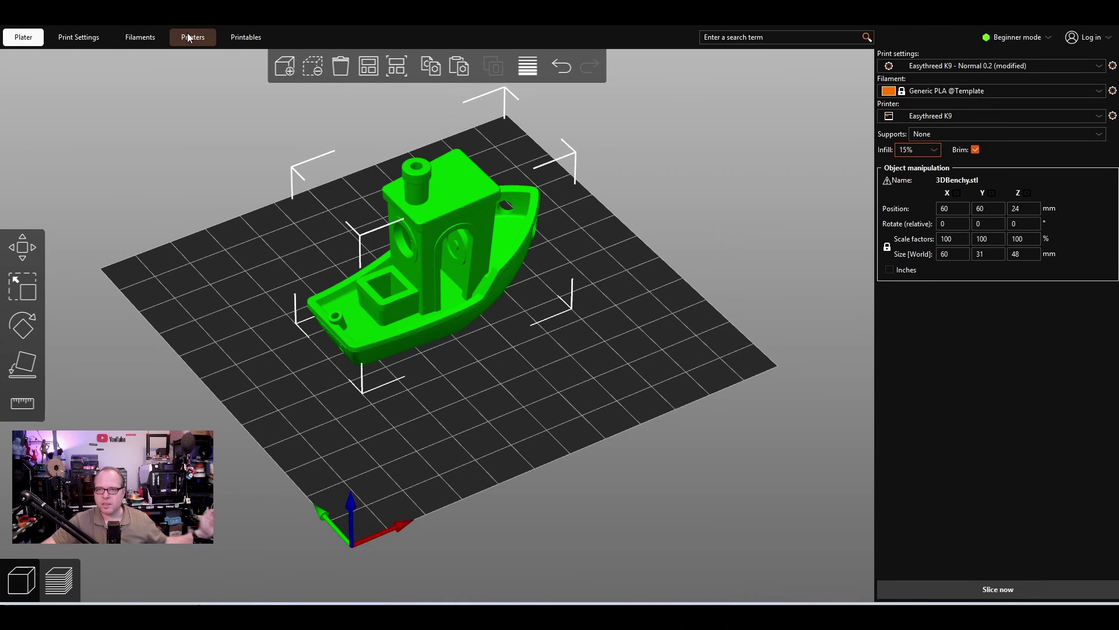
Step: Review the printer's extruder settings and the filament settings, and switch the interface to Normal mode
left_click(191, 37)
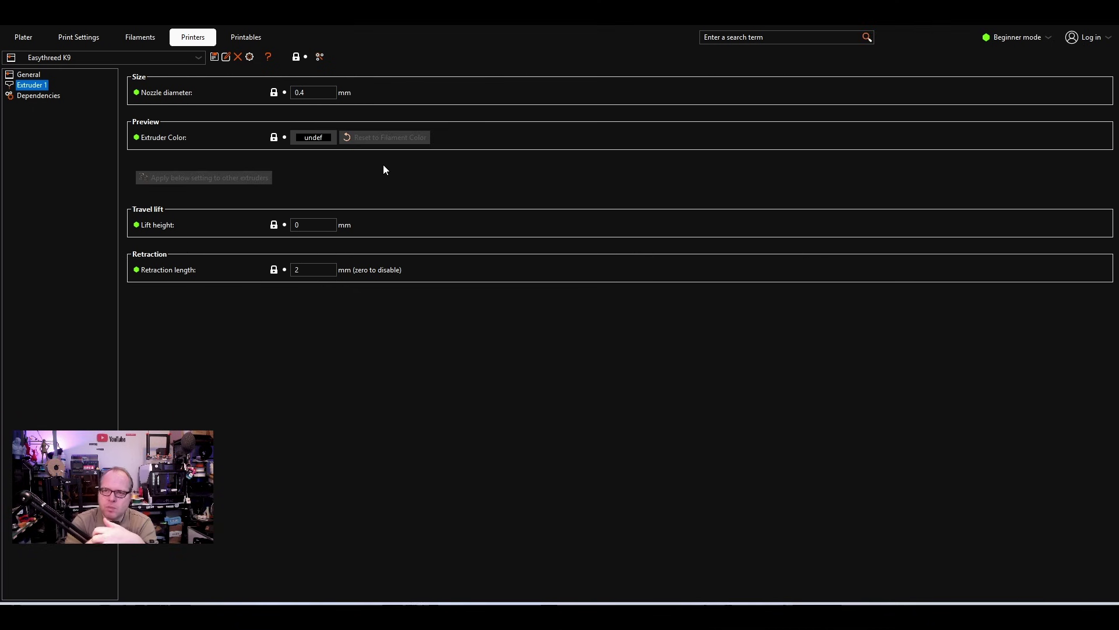
left_click(94, 38)
left_click(151, 37)
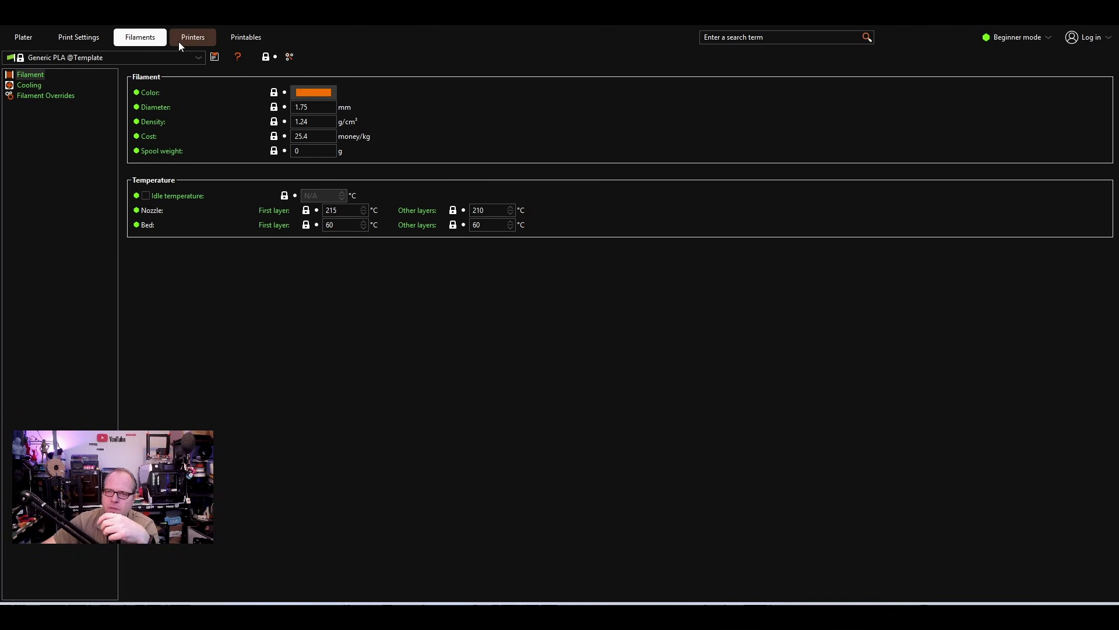
left_click(192, 38)
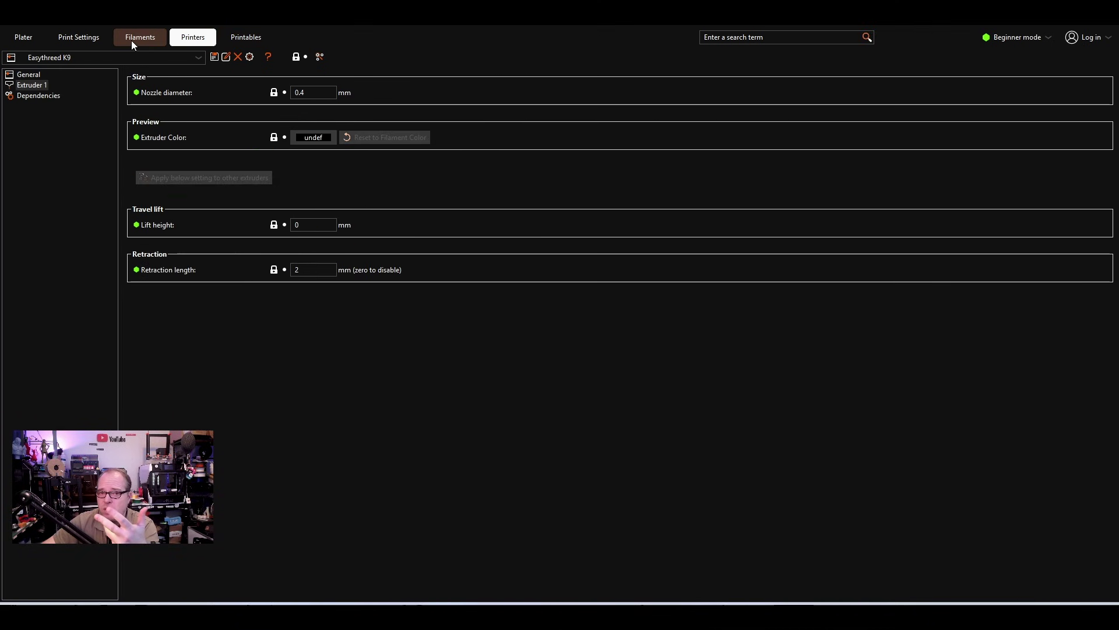
left_click(1011, 39)
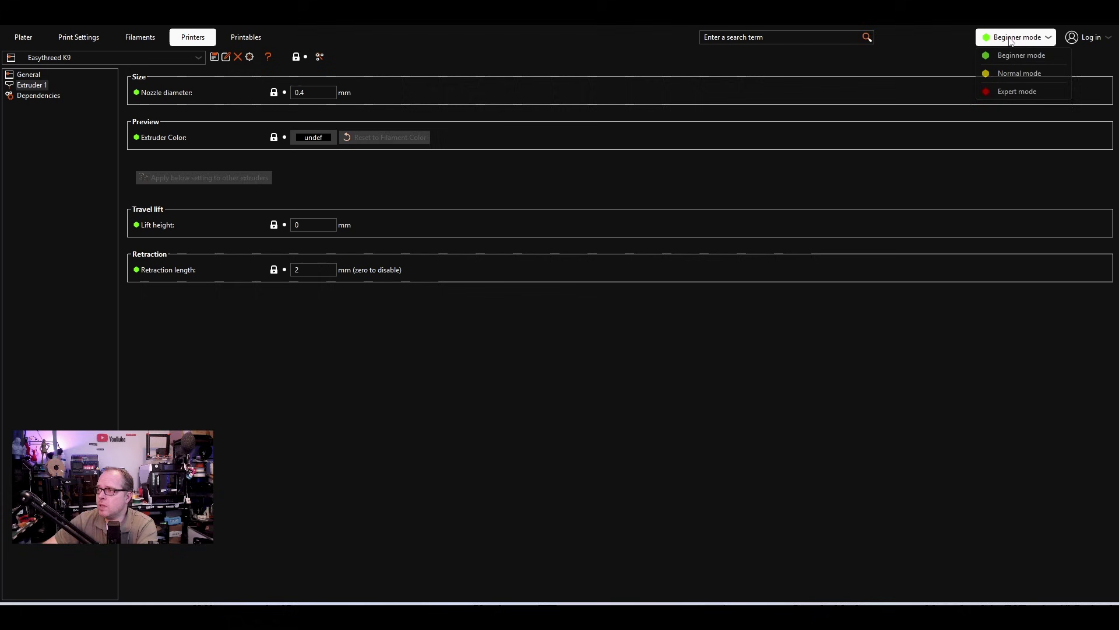
left_click(1014, 73)
Step: In the print preset's speed settings, set the perimeters speed to 30 mm/s and small perimeters to 10 mm/s
left_click(76, 38)
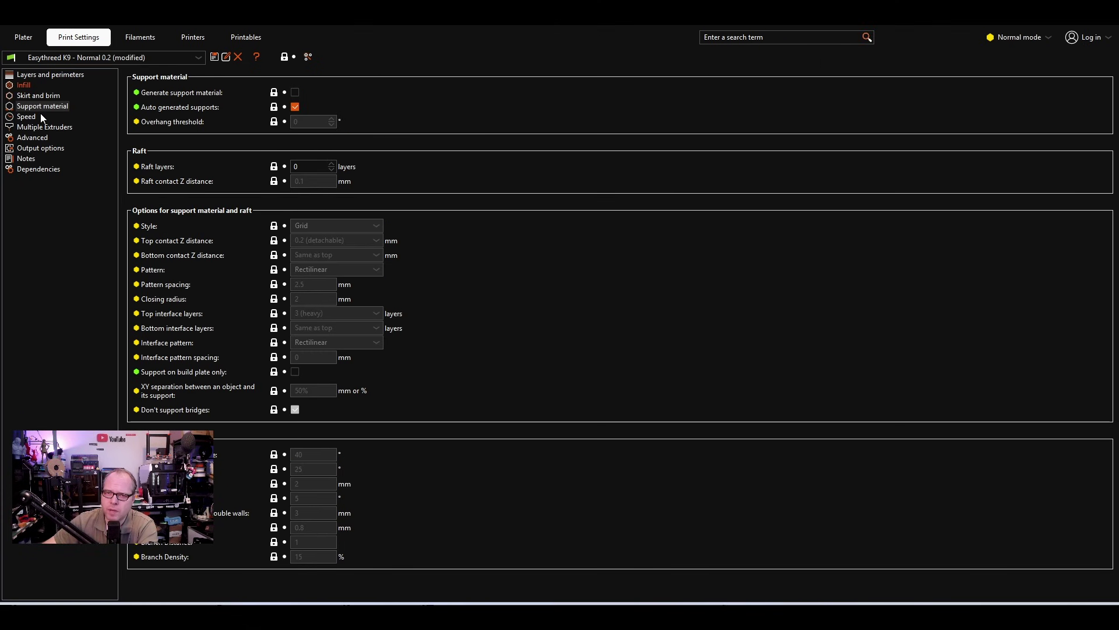
left_click(26, 117)
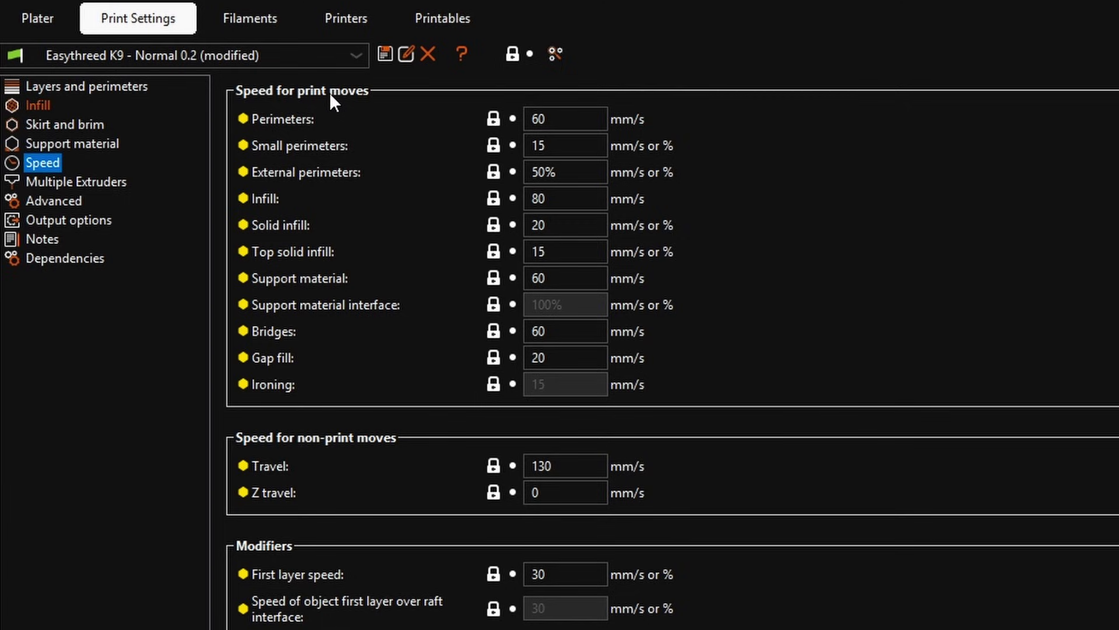
left_click(554, 118)
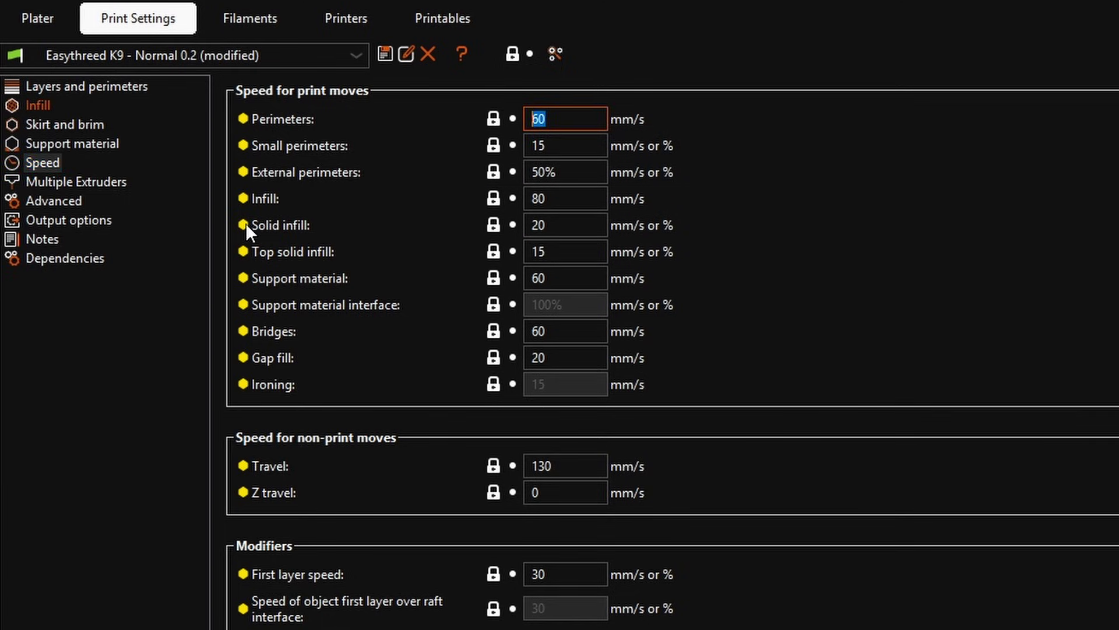
type("30")
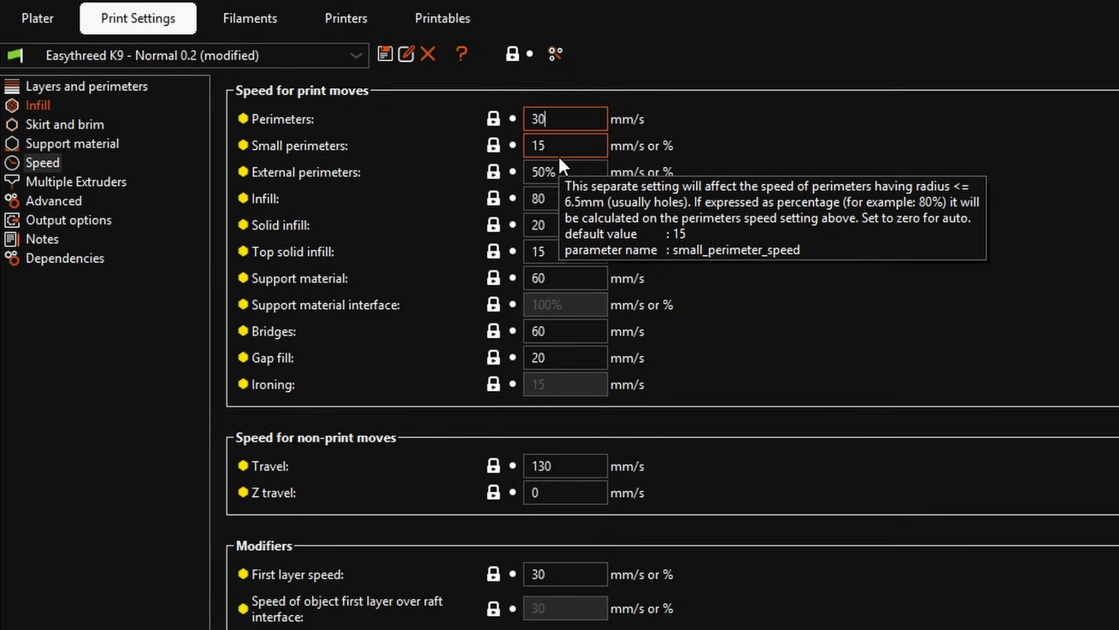
key("Tab")
type("10")
key("Tab")
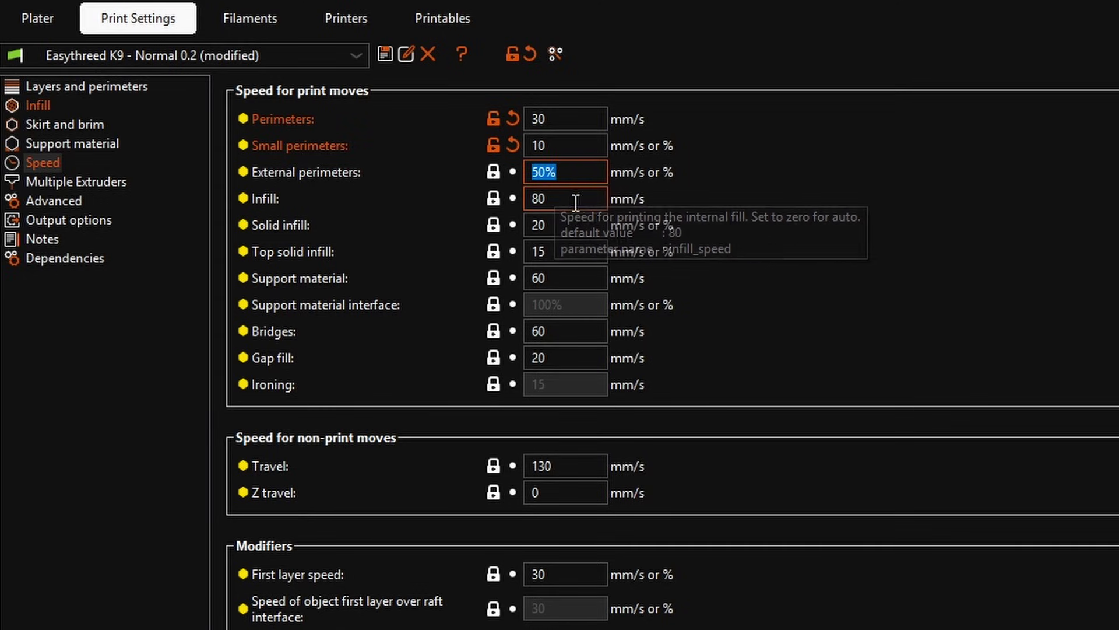
Step: Set the infill speed to 30 mm/s and the solid infill speed to 10 mm/s
key("Tab")
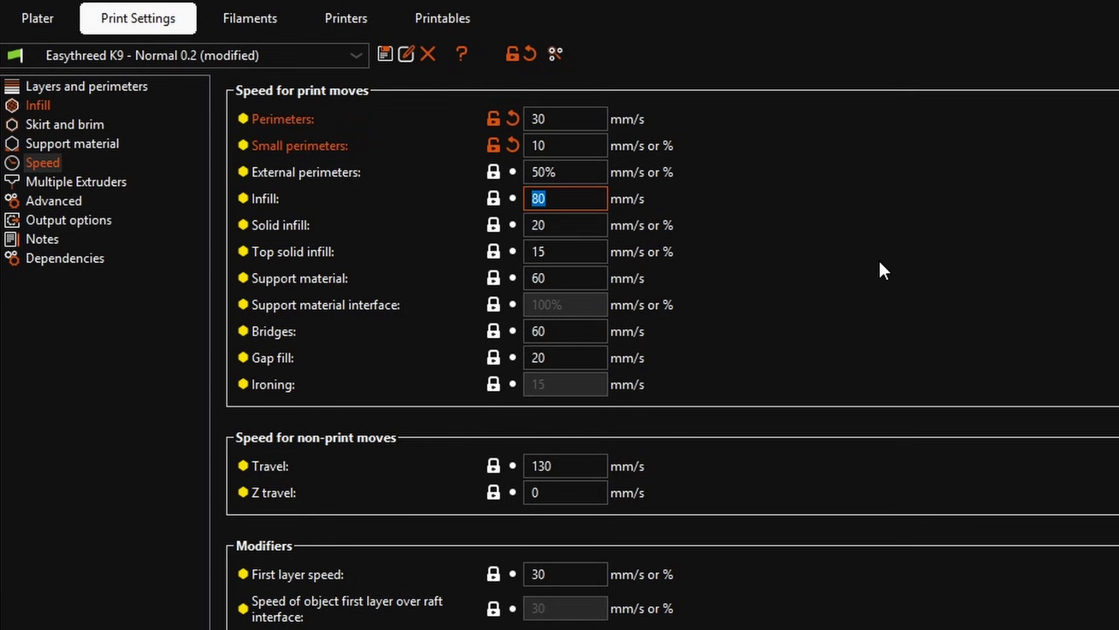
type("30")
key("Tab")
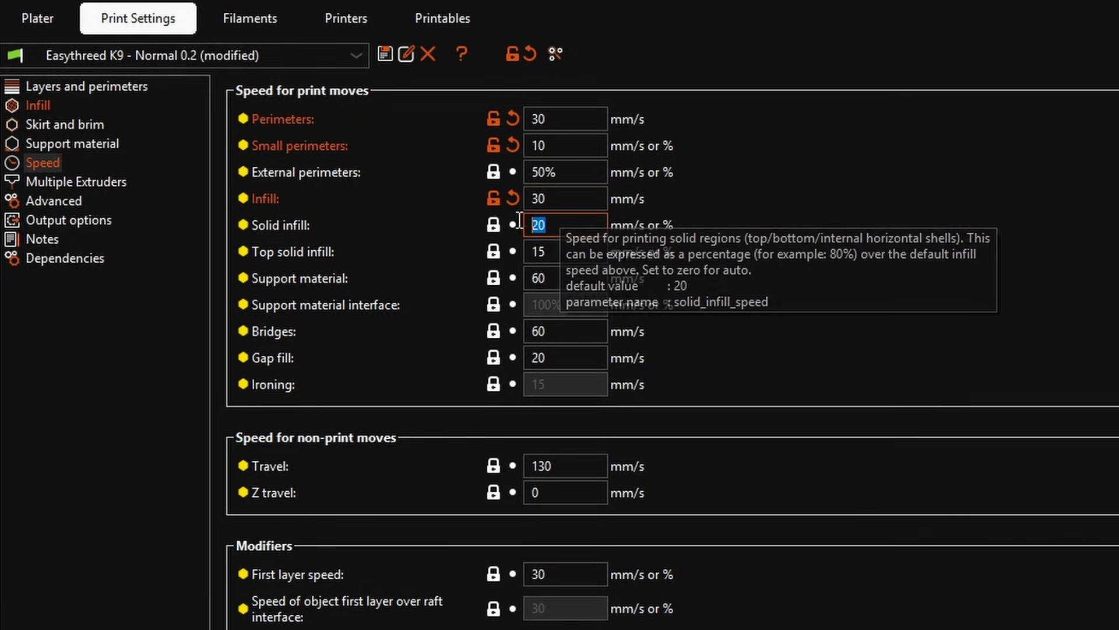
type("10")
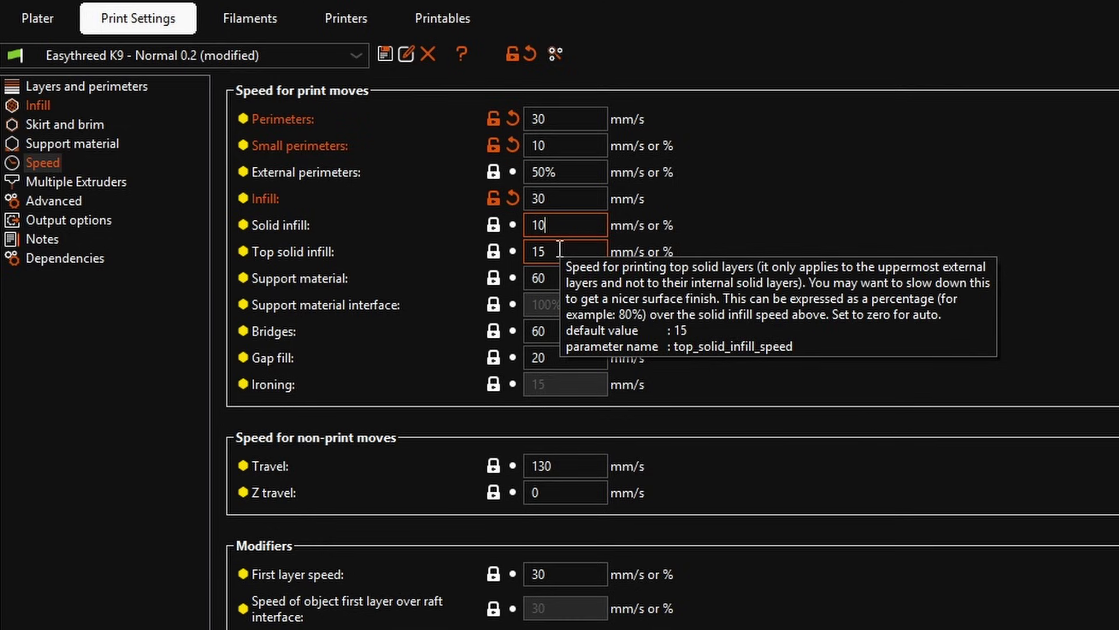
key("Tab")
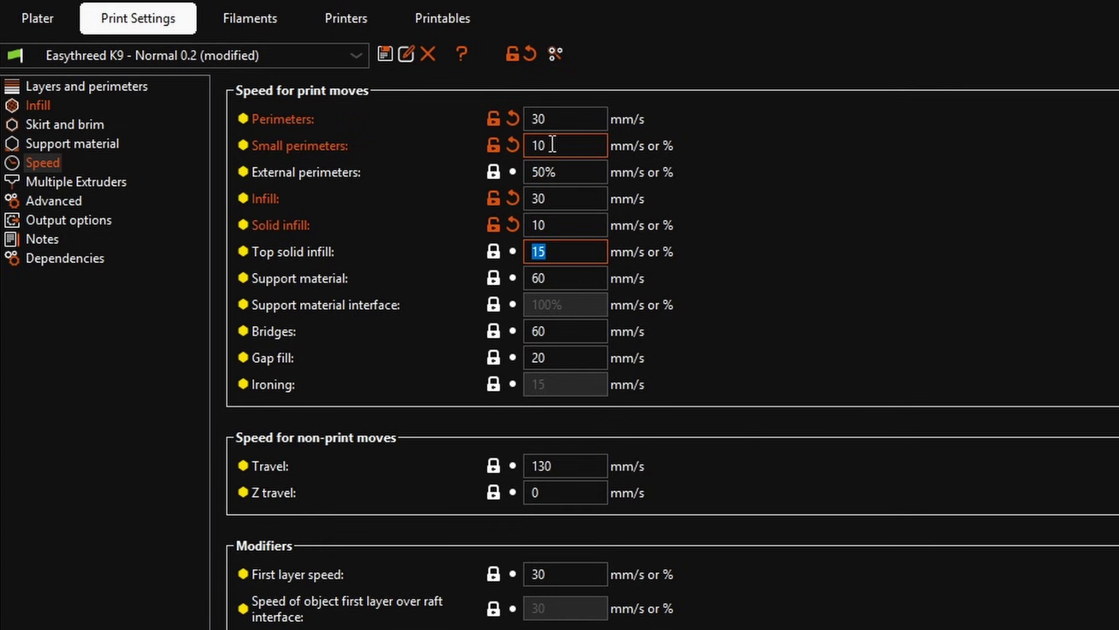
Step: Set the top solid infill speed to 10 mm/s and the support material speed to 30 mm/s
type("10")
key("Tab")
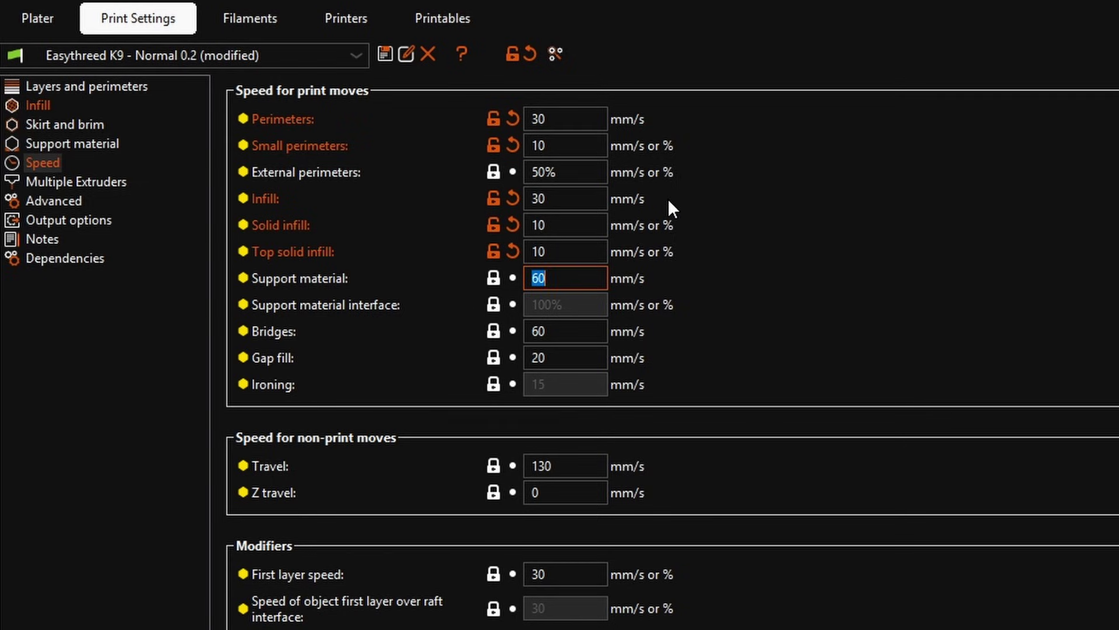
type("30")
key("Tab")
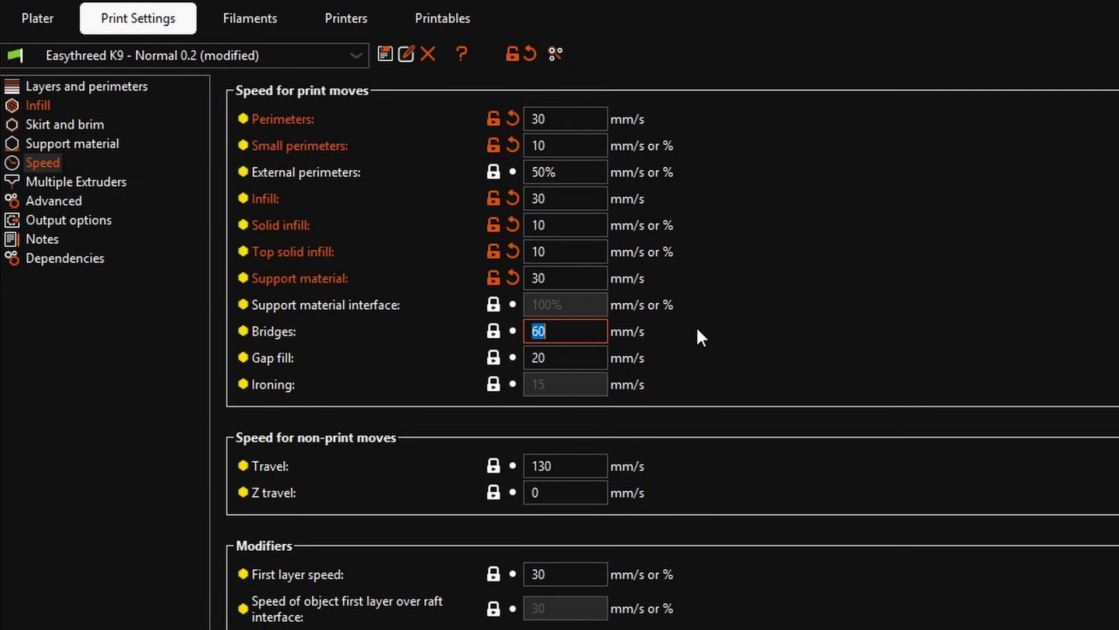